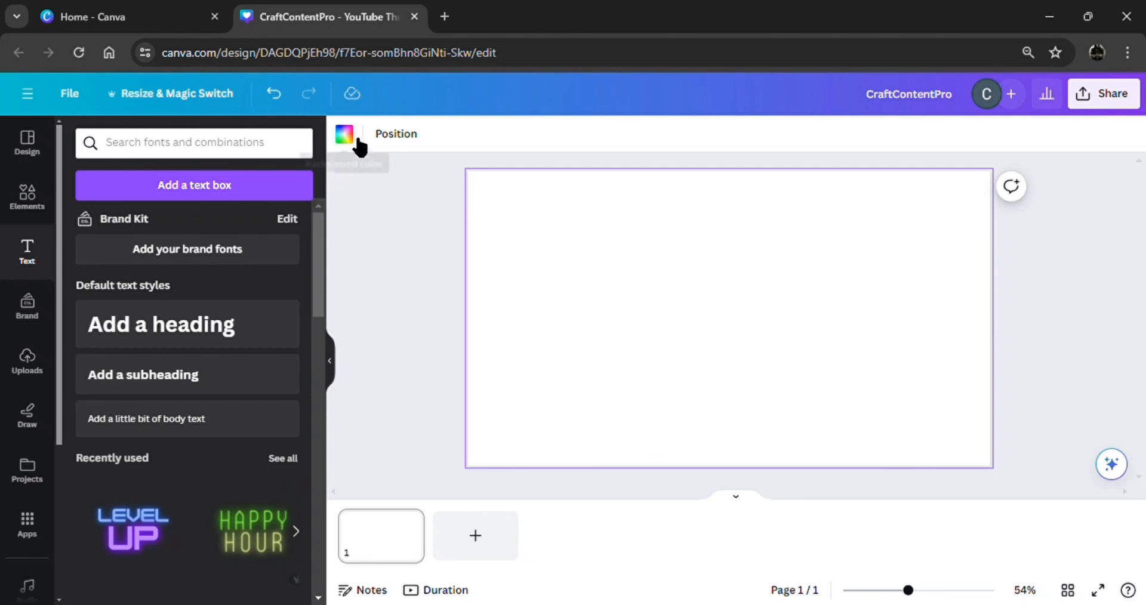
Fill the page background with the custom deep purple #8A189D.
{"action": "left_click", "coordinate": [358, 143]}
{"action": "left_click", "coordinate": [79, 233]}
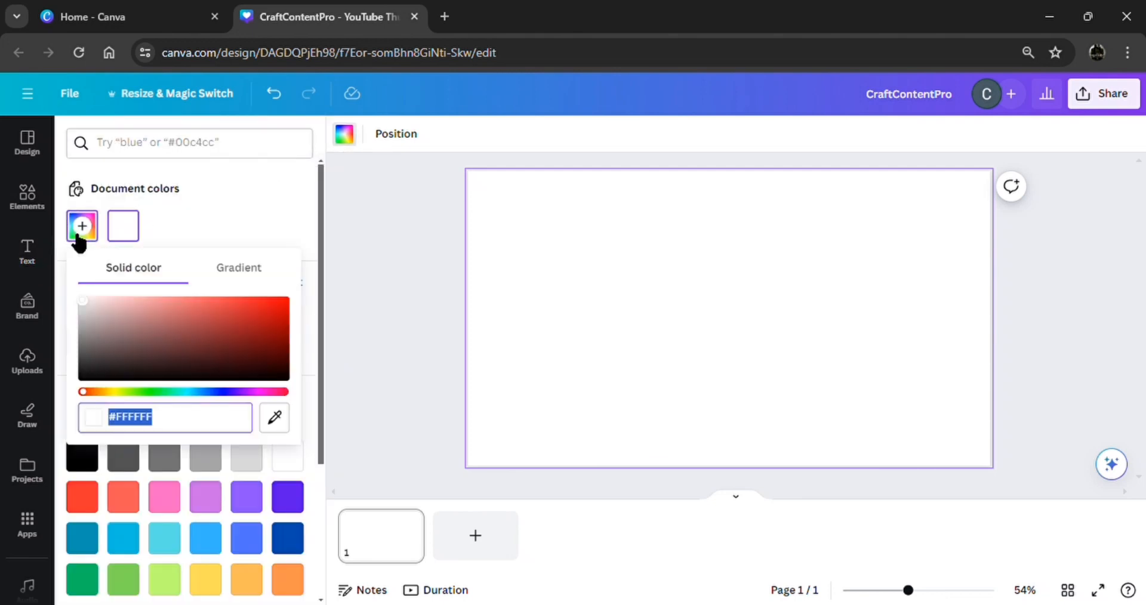
{"action": "left_click", "coordinate": [253, 393]}
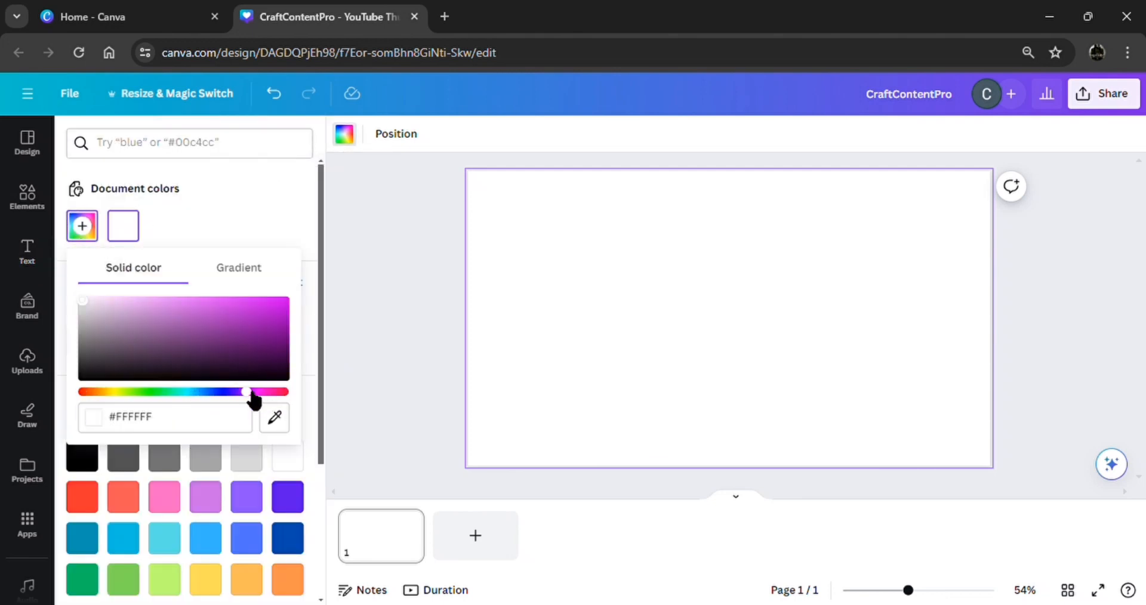
{"action": "left_click", "coordinate": [258, 330]}
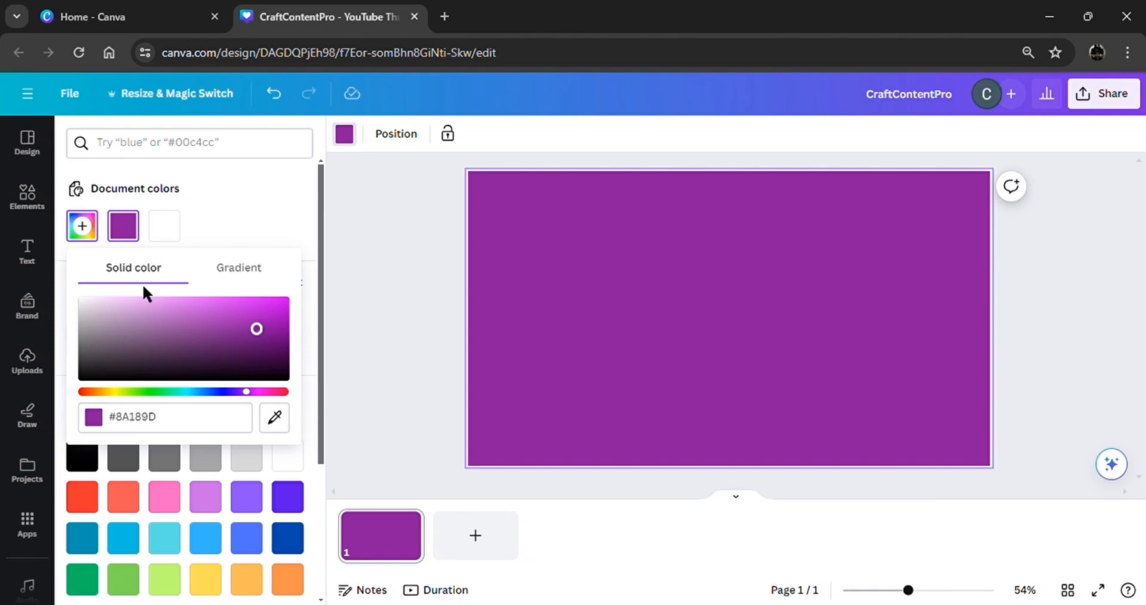
{"action": "left_click", "coordinate": [29, 250]}
{"action": "left_click", "coordinate": [35, 206]}
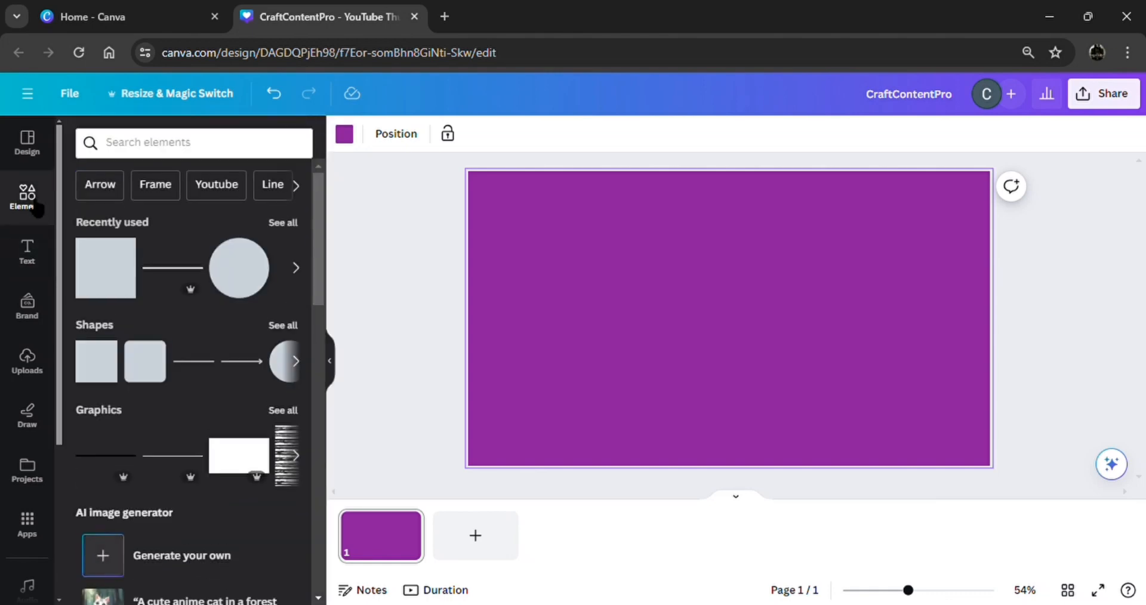
Add a square shape and fill it bright green #29F110.
{"action": "left_click", "coordinate": [110, 276]}
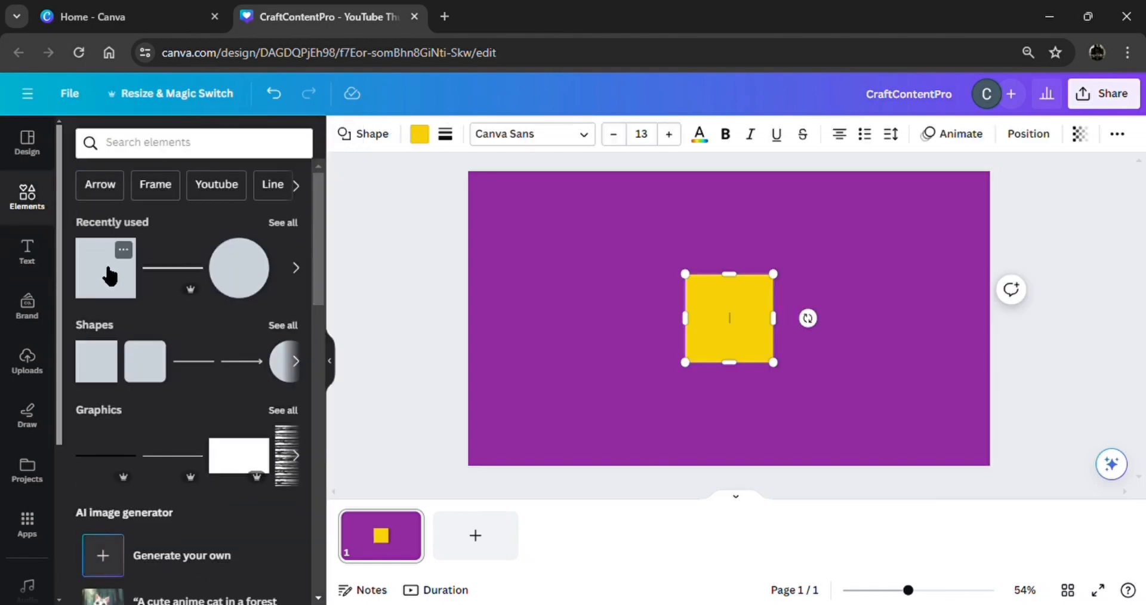
{"action": "left_click", "coordinate": [429, 138]}
{"action": "left_click", "coordinate": [82, 227]}
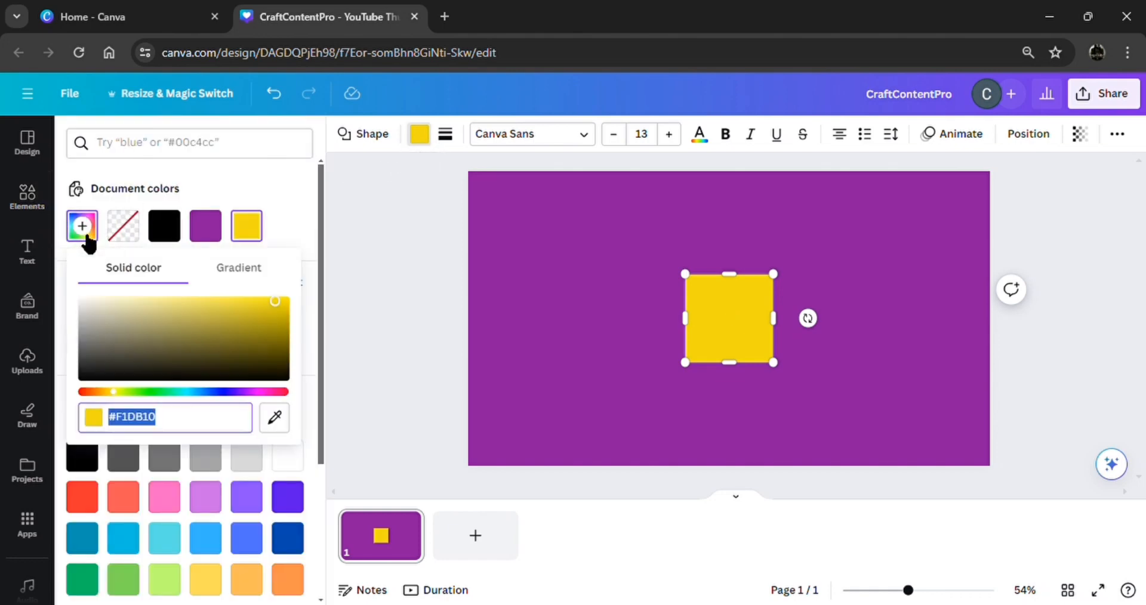
{"action": "left_click", "coordinate": [153, 392]}
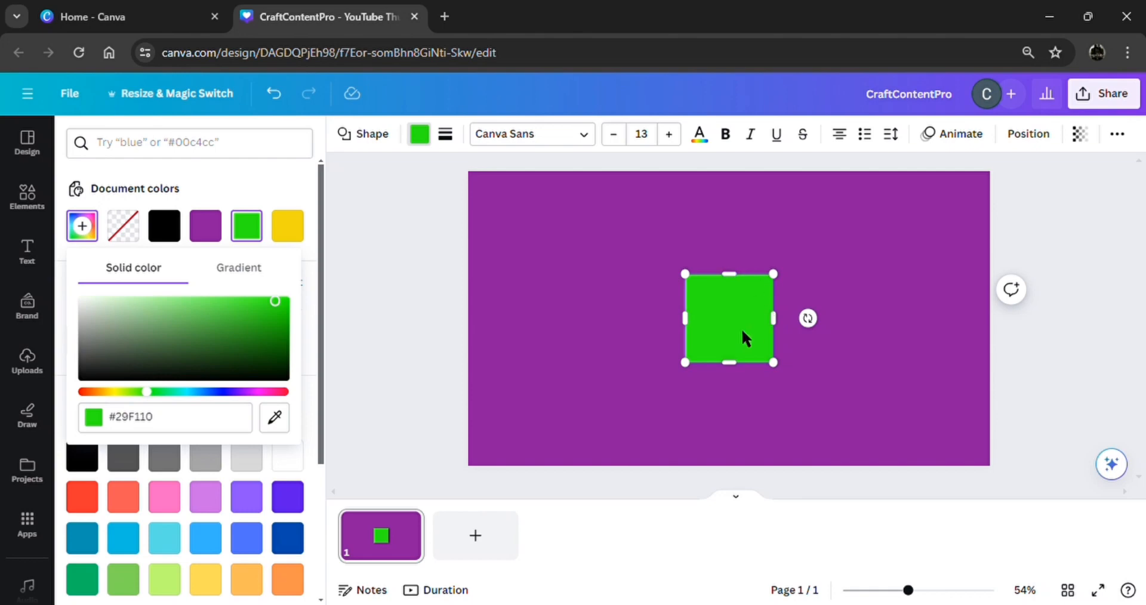
Stretch the green square to cover the right half, top to bottom edge.
{"action": "left_click_drag", "start_coordinate": [743, 332], "coordinate": [799, 331]}
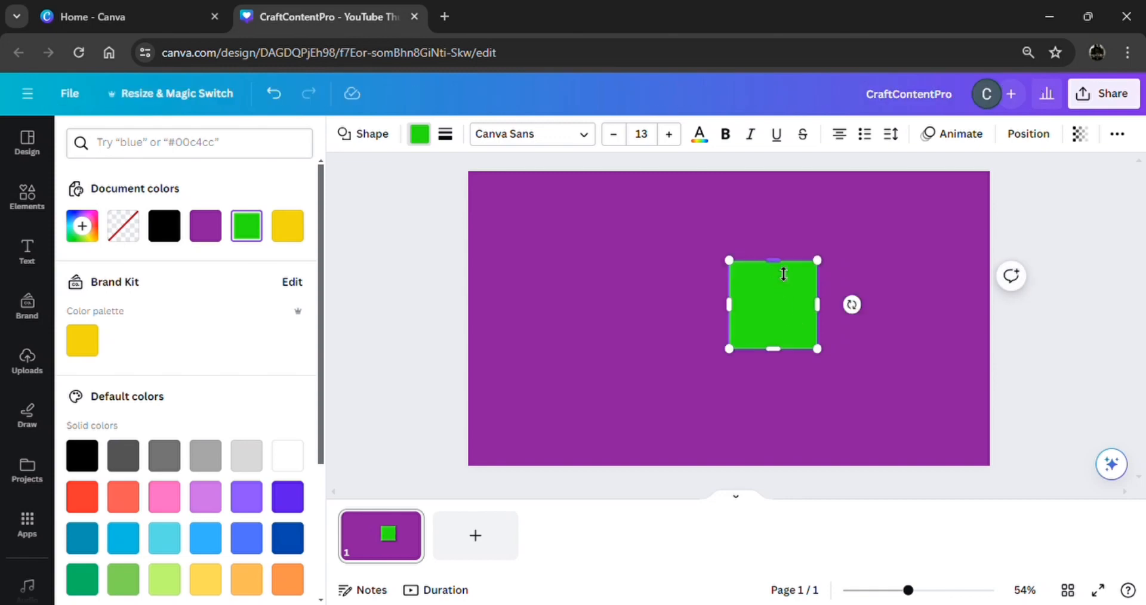
{"action": "left_click_drag", "start_coordinate": [773, 261], "coordinate": [769, 171]}
{"action": "left_click_drag", "start_coordinate": [817, 254], "coordinate": [1025, 257]}
{"action": "left_click_drag", "start_coordinate": [877, 349], "coordinate": [886, 499]}
{"action": "left_click", "coordinate": [1071, 412]}
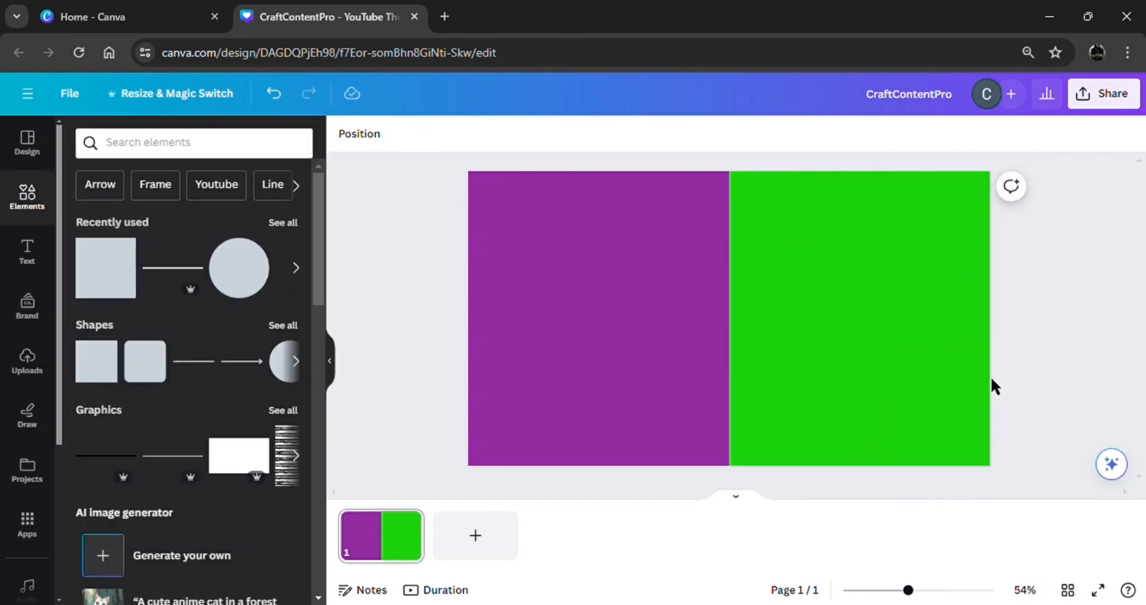
Add a heading reading 'C' and set it in the Norwester font.
{"action": "left_click", "coordinate": [30, 254]}
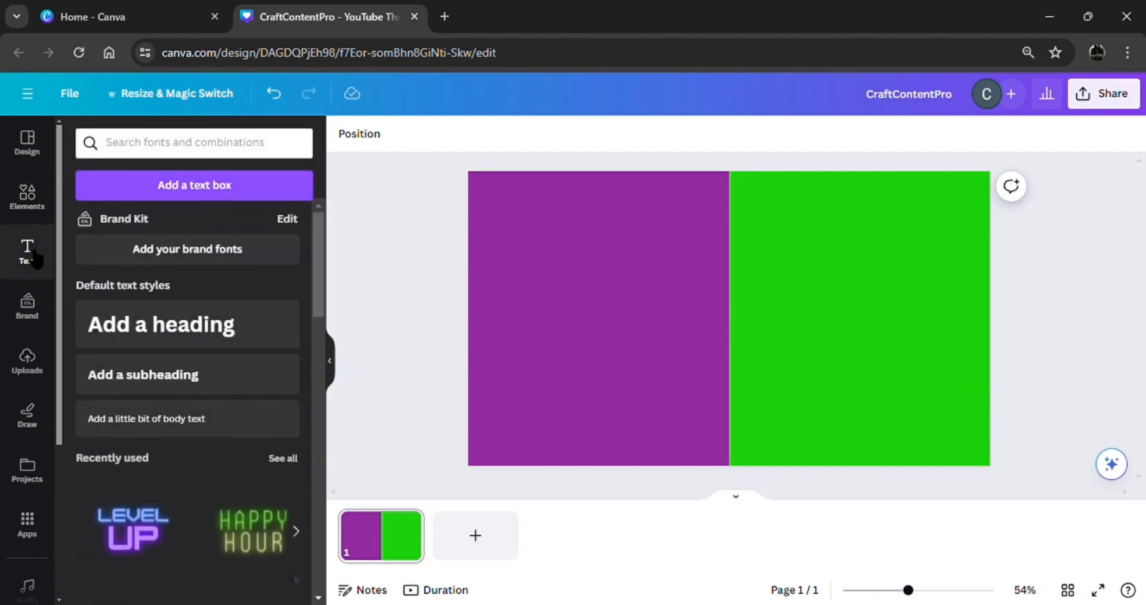
{"action": "left_click", "coordinate": [128, 325]}
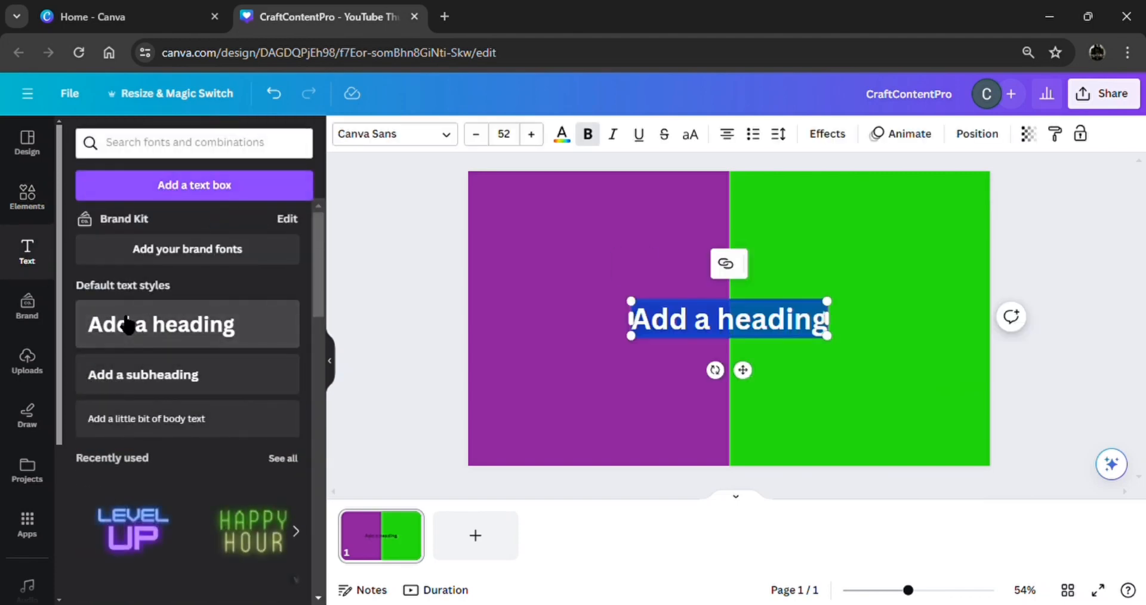
{"action": "type", "text": "C"}
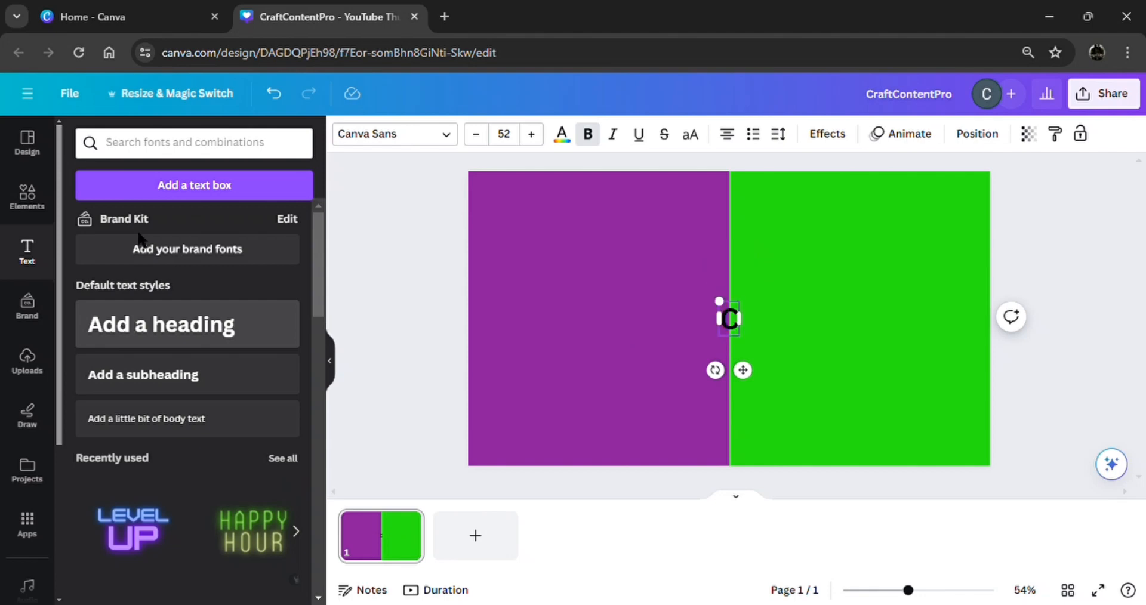
{"action": "left_click", "coordinate": [375, 136]}
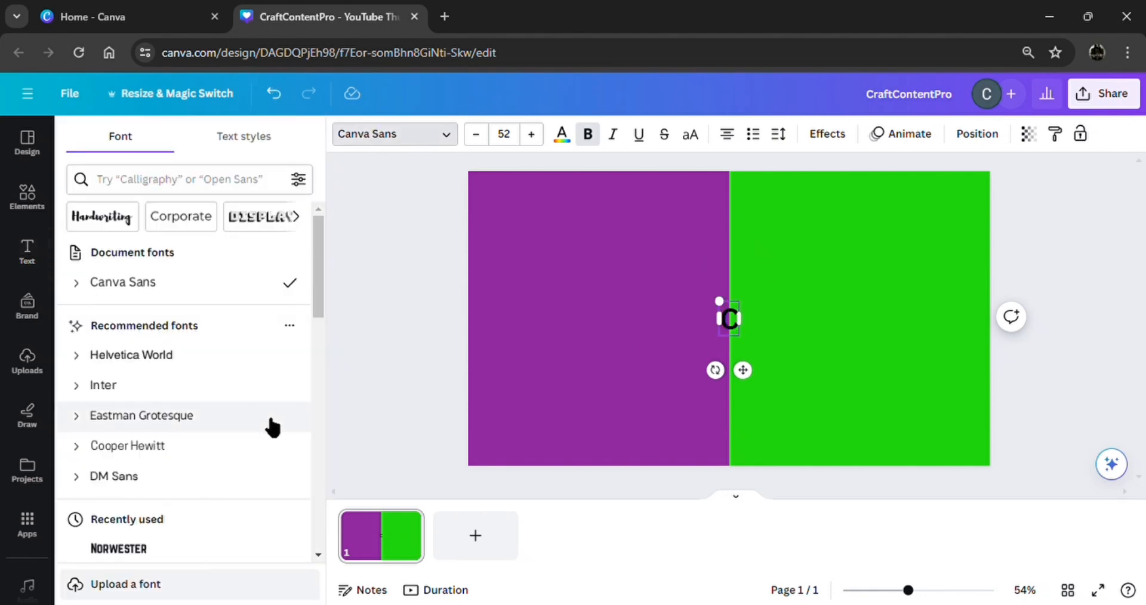
{"action": "left_click", "coordinate": [232, 552]}
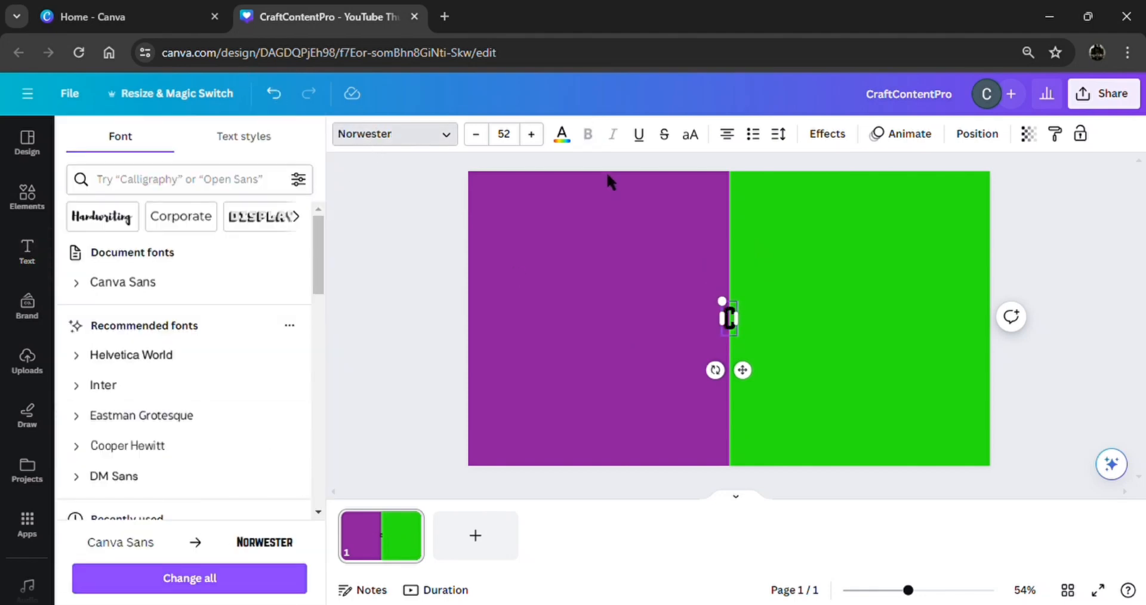
Colour the C white, enlarge it to size 305, and move it left onto the purple half.
{"action": "left_click", "coordinate": [563, 135]}
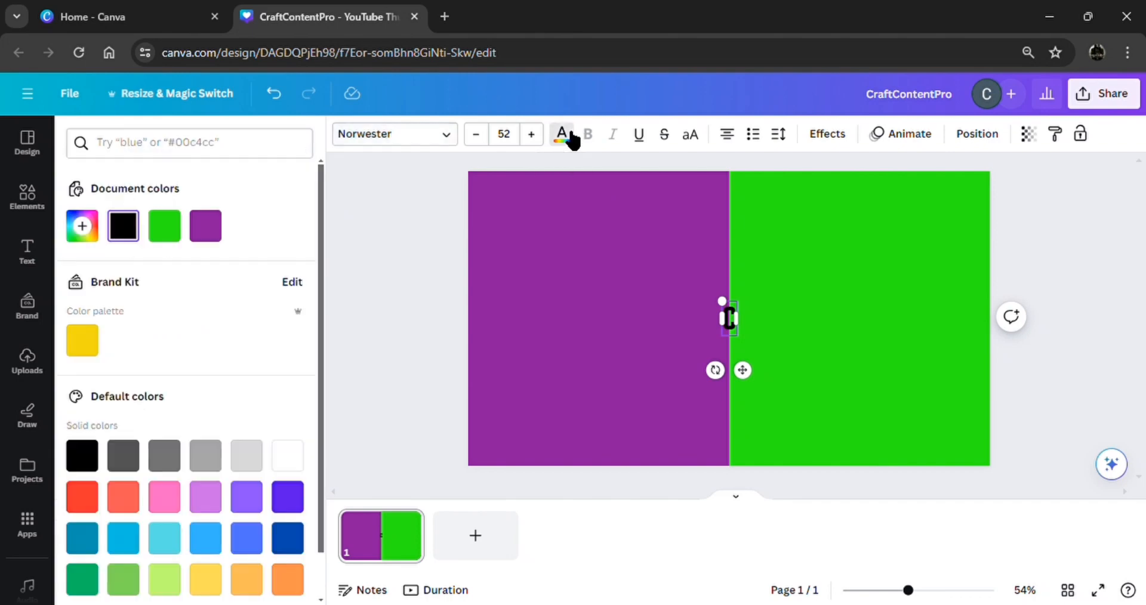
{"action": "left_click", "coordinate": [291, 468]}
{"action": "left_click", "coordinate": [218, 577]}
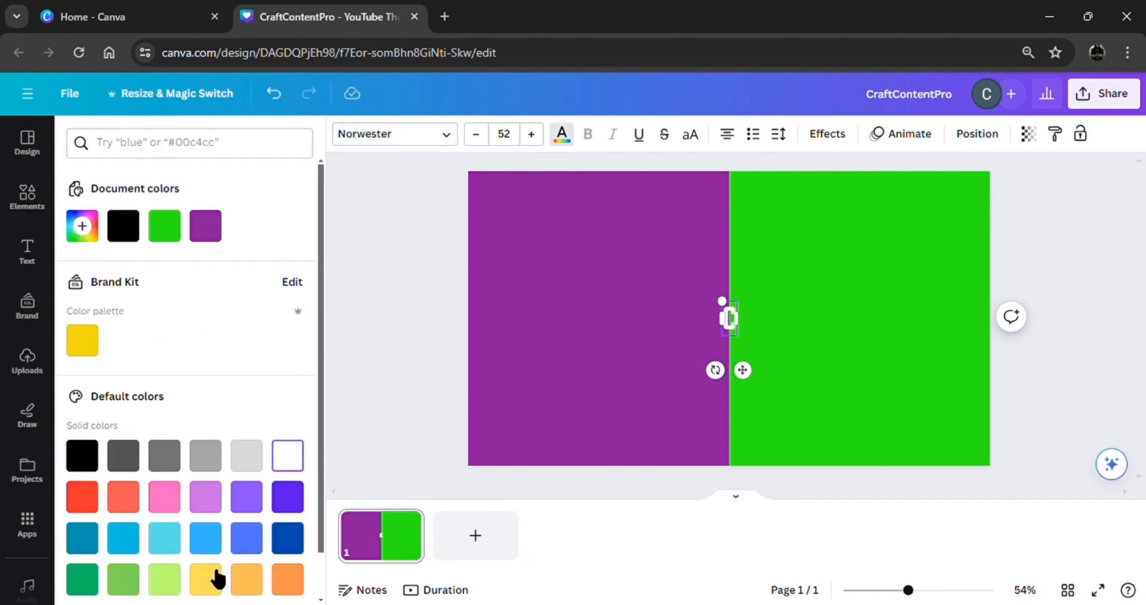
{"action": "left_click_drag", "start_coordinate": [727, 308], "coordinate": [654, 140]}
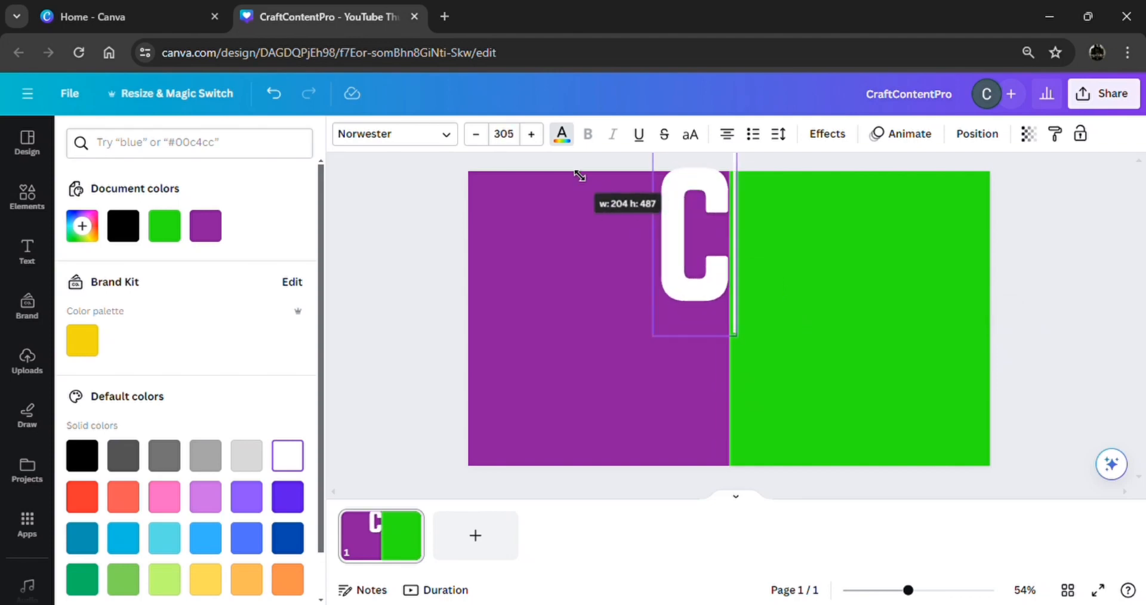
{"action": "left_click_drag", "start_coordinate": [673, 238], "coordinate": [516, 296]}
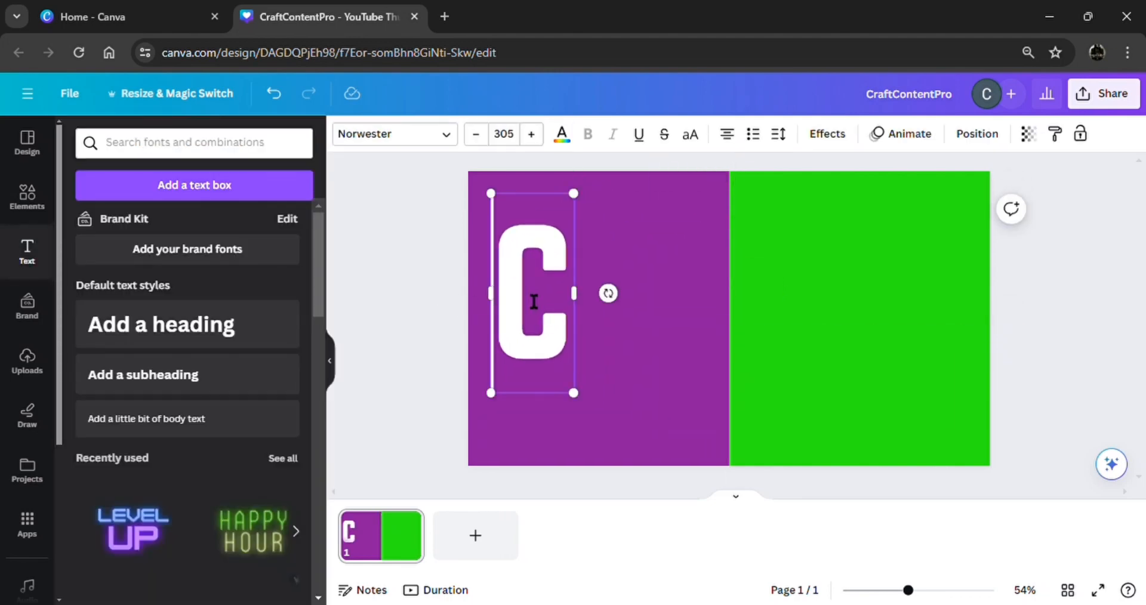
Apply a Lift effect at intensity 100 to the C and tilt it about 11°.
{"action": "left_click", "coordinate": [829, 135]}
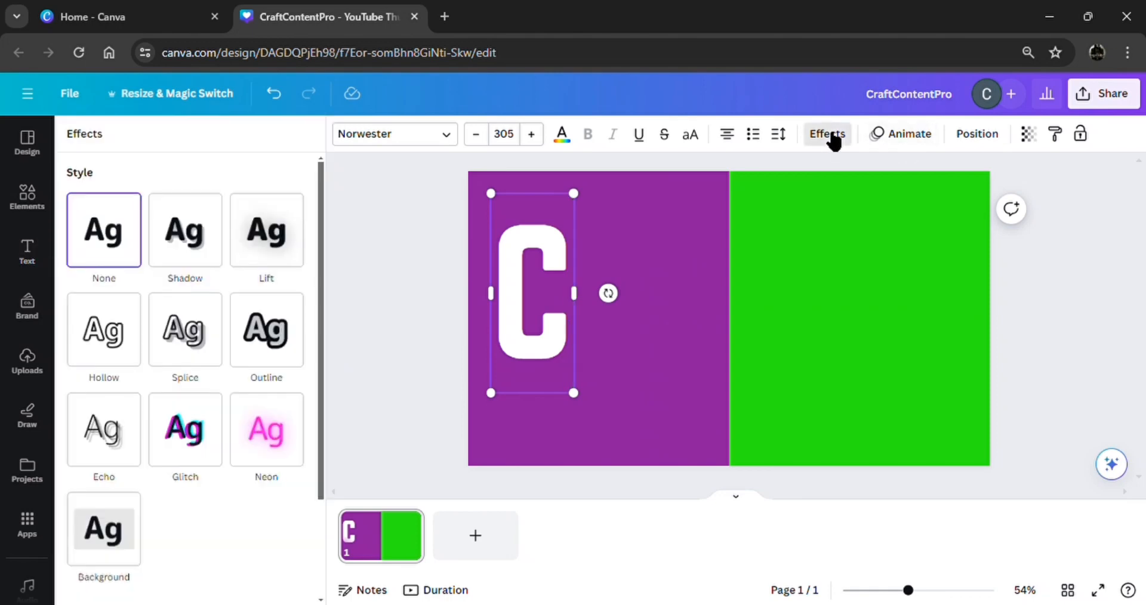
{"action": "left_click", "coordinate": [258, 243]}
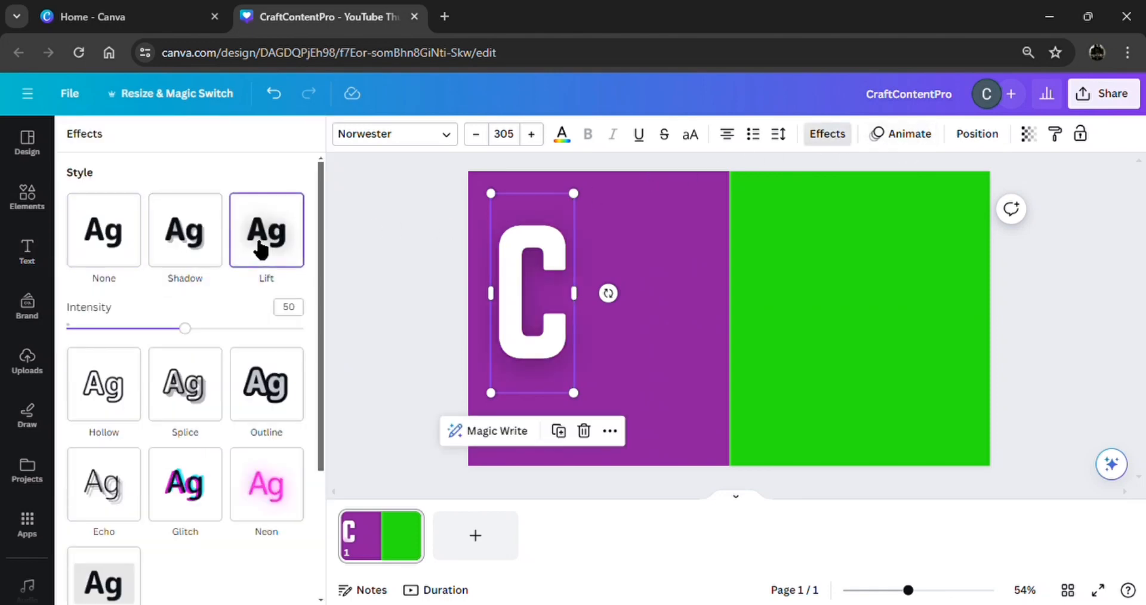
{"action": "left_click_drag", "start_coordinate": [188, 333], "coordinate": [318, 361]}
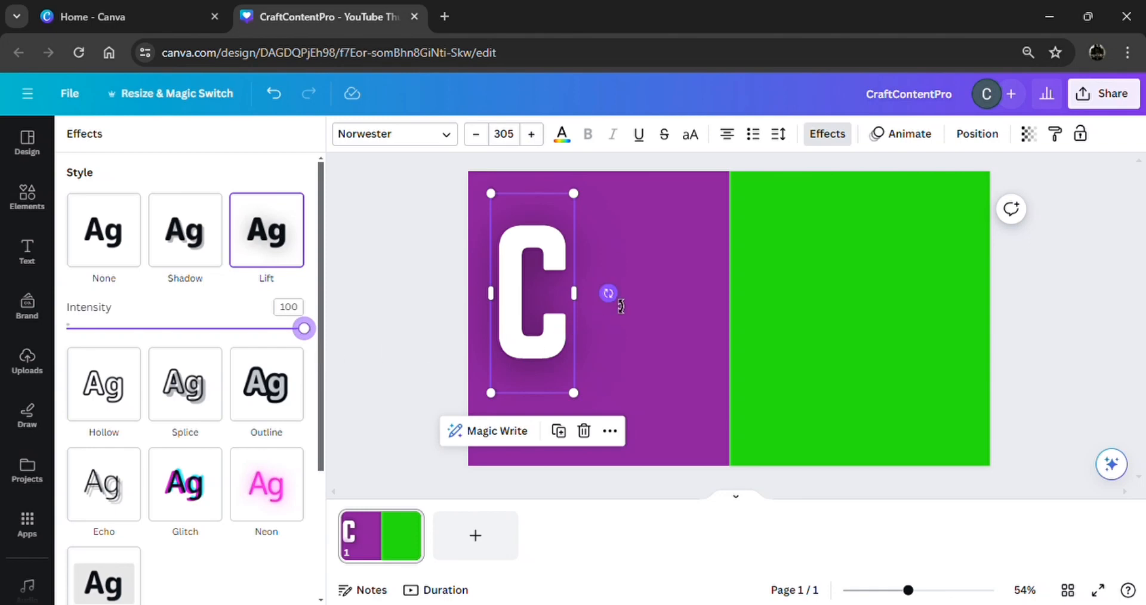
{"action": "left_click_drag", "start_coordinate": [621, 306], "coordinate": [613, 320]}
{"action": "left_click", "coordinate": [438, 346]}
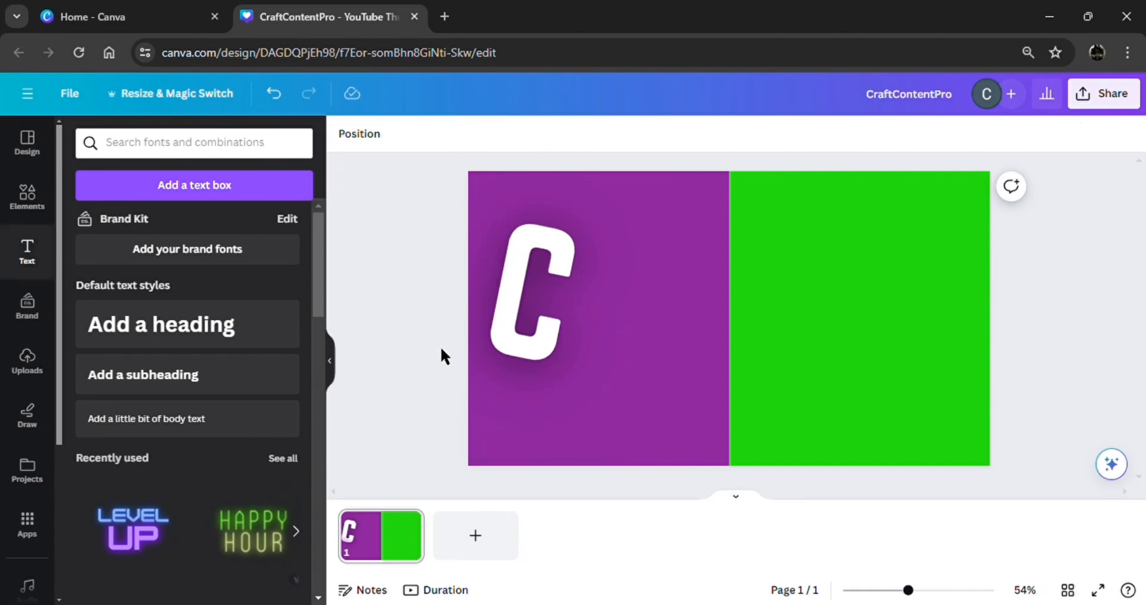
Reposition the C and duplicate it into a second, nearly upright C beside it.
{"action": "left_click", "coordinate": [507, 332]}
{"action": "left_click_drag", "start_coordinate": [508, 336], "coordinate": [614, 395]}
{"action": "left_click", "coordinate": [556, 440]}
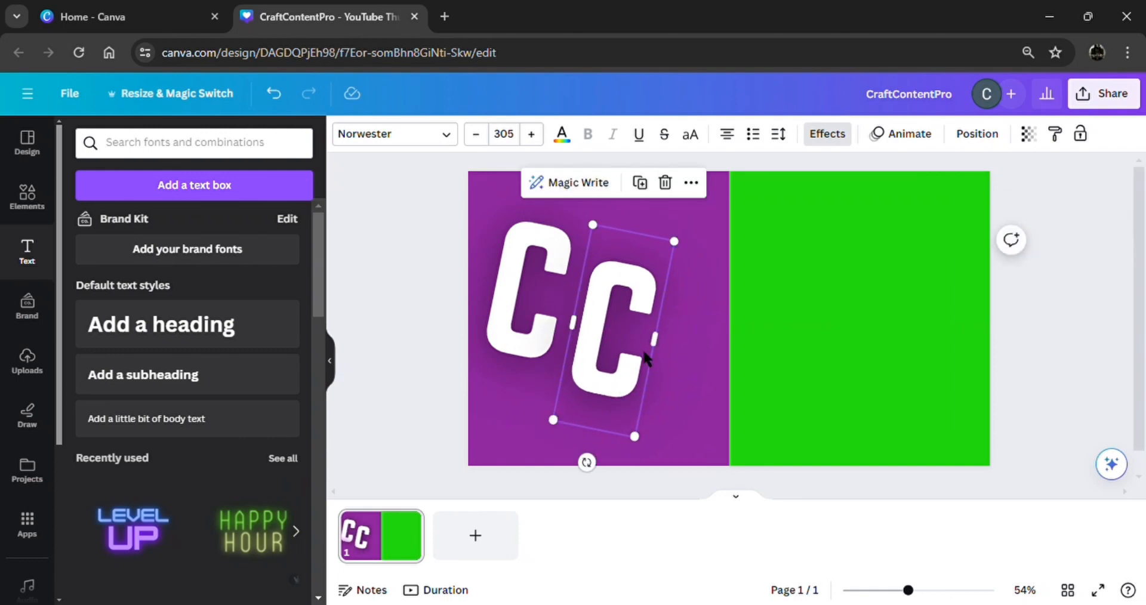
{"action": "left_click_drag", "start_coordinate": [594, 472], "coordinate": [621, 481]}
{"action": "mouse_move", "coordinate": [609, 378]}
{"action": "left_mouse_down"}
{"action": "mouse_move", "coordinate": [624, 404]}
{"action": "mouse_move", "coordinate": [617, 397]}
{"action": "left_mouse_up"}
Add a third C near the top tilted about -13°, discarding an extra copy on the green half.
{"action": "left_click", "coordinate": [648, 212]}
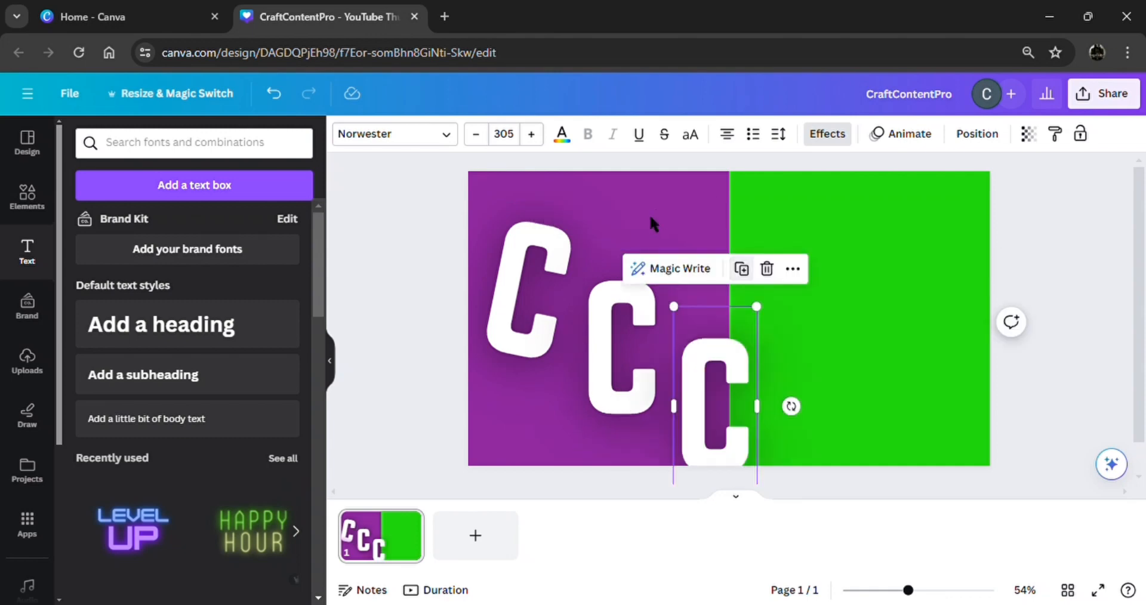
{"action": "left_click_drag", "start_coordinate": [708, 389], "coordinate": [710, 258]}
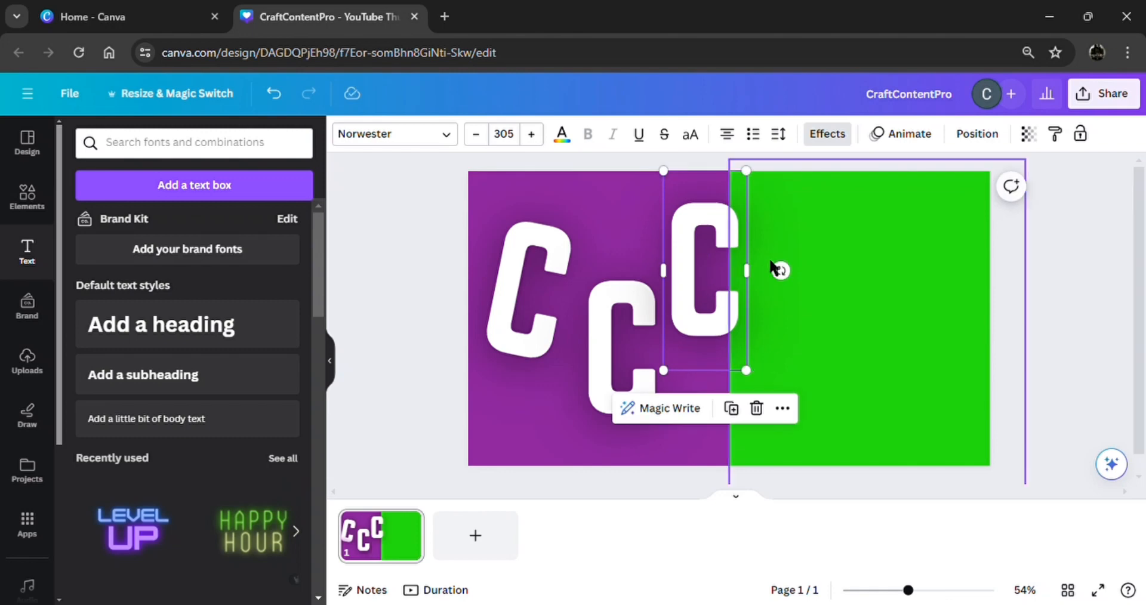
{"action": "left_click_drag", "start_coordinate": [785, 273], "coordinate": [816, 258]}
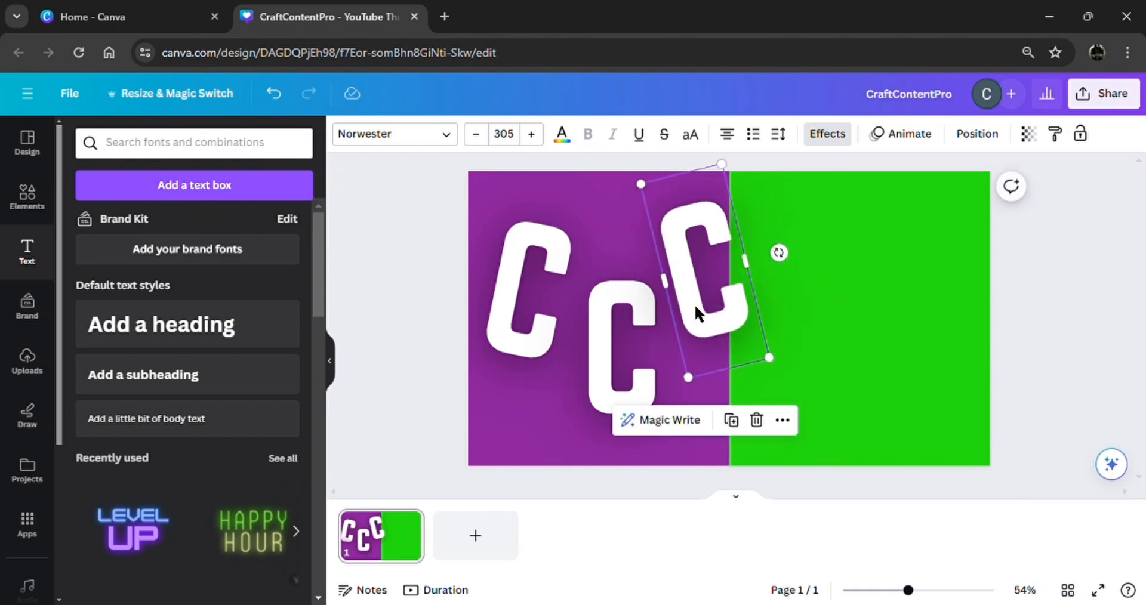
{"action": "left_click_drag", "start_coordinate": [695, 312], "coordinate": [702, 320]}
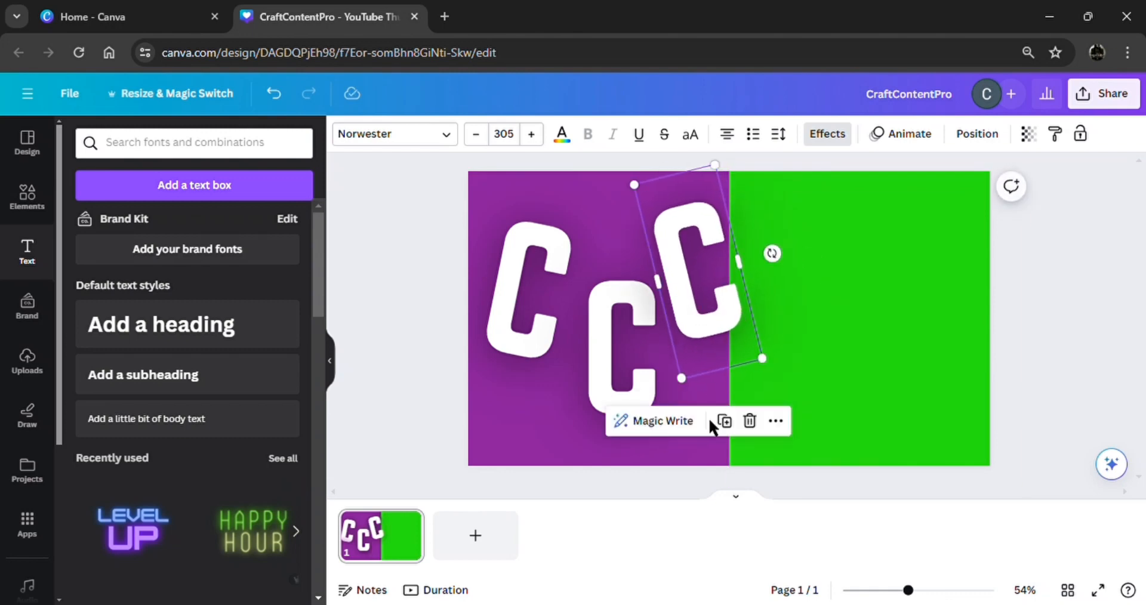
{"action": "left_click", "coordinate": [728, 420]}
{"action": "left_click_drag", "start_coordinate": [797, 261], "coordinate": [825, 295]}
{"action": "left_click", "coordinate": [844, 398]}
Duplicate the middle, left and tilted C's onto the green half, making six letters.
{"action": "left_click", "coordinate": [624, 411]}
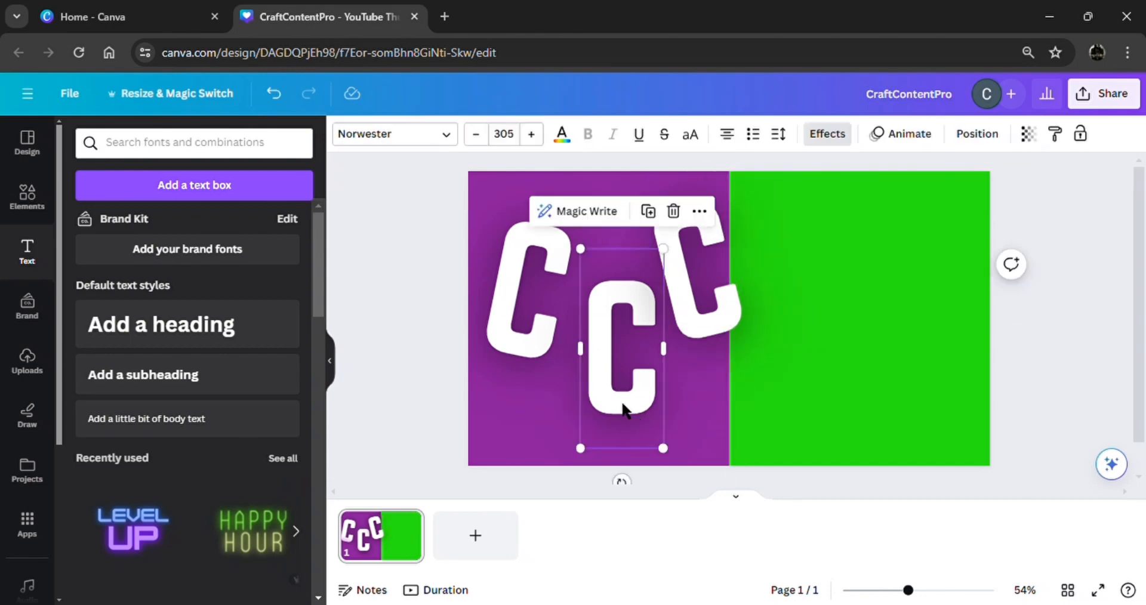
{"action": "left_click", "coordinate": [649, 211]}
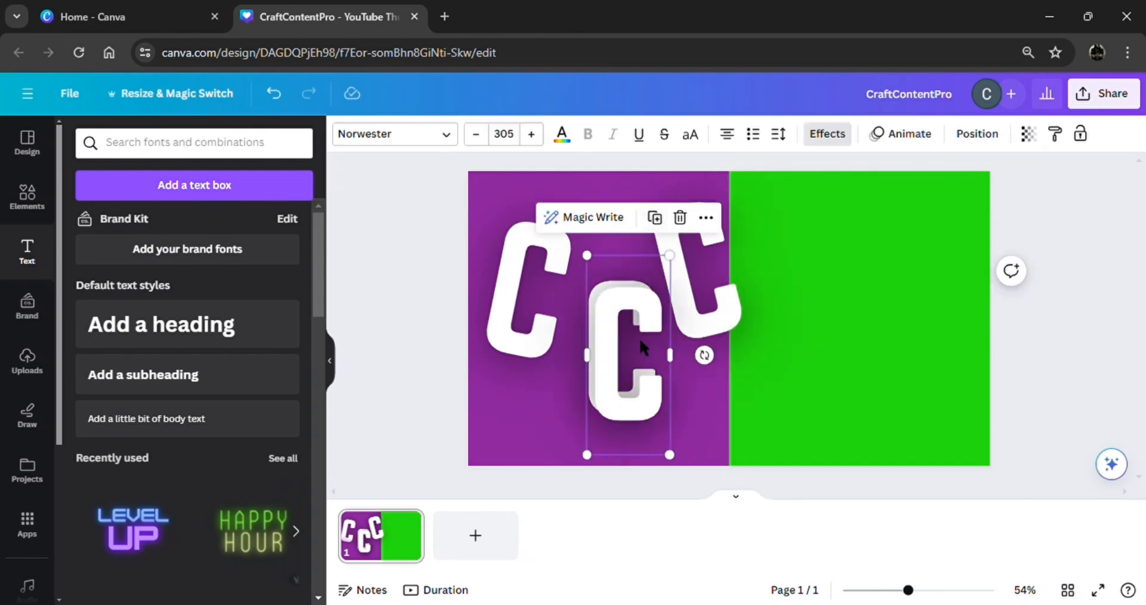
{"action": "left_click_drag", "start_coordinate": [639, 338], "coordinate": [884, 385]}
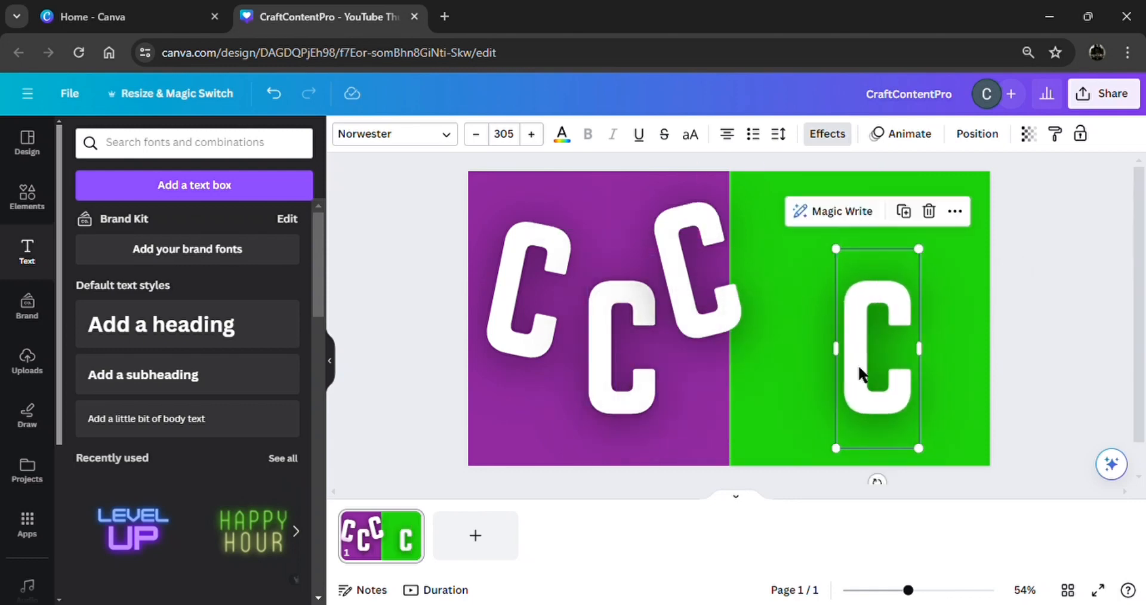
{"action": "left_click", "coordinate": [519, 329]}
{"action": "left_click", "coordinate": [554, 439]}
{"action": "left_click_drag", "start_coordinate": [526, 358], "coordinate": [797, 341]}
{"action": "left_click", "coordinate": [688, 325]}
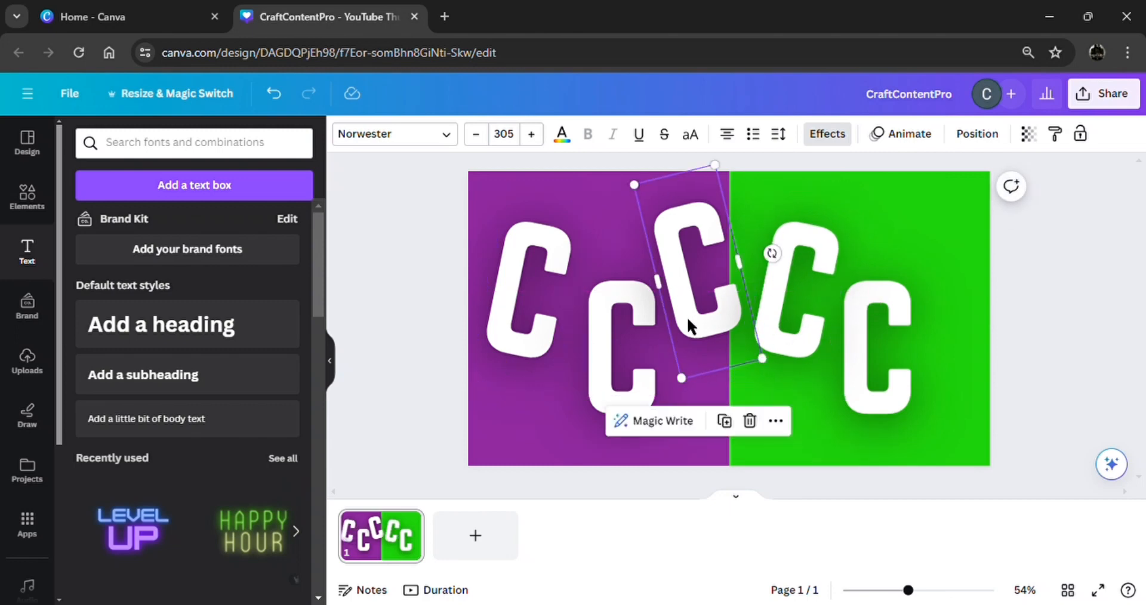
{"action": "left_click", "coordinate": [724, 421]}
{"action": "left_click_drag", "start_coordinate": [774, 258], "coordinate": [977, 306]}
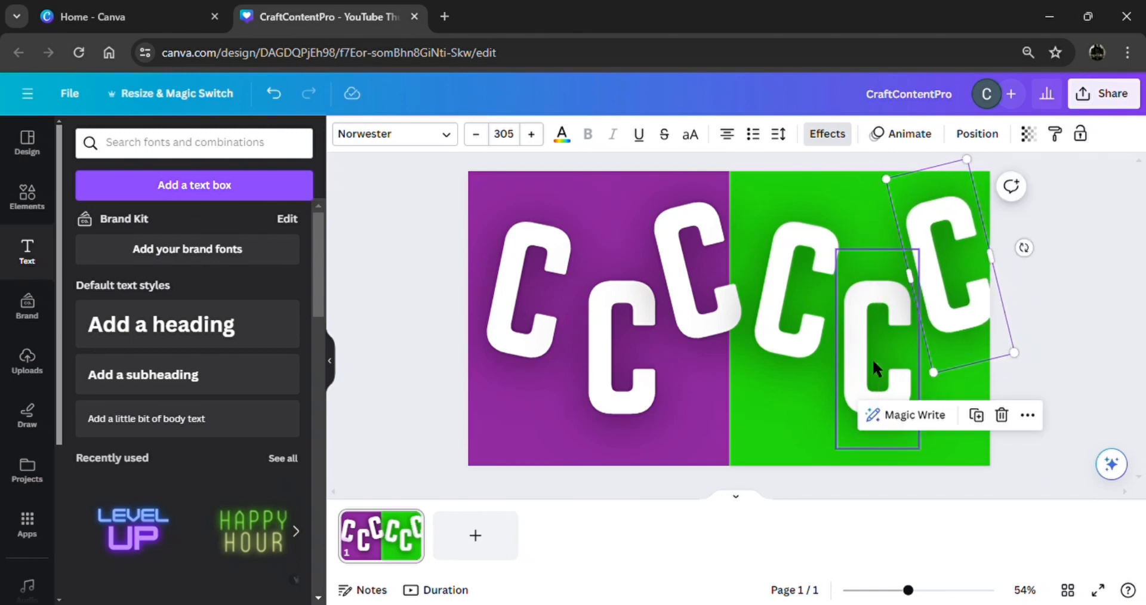
{"action": "left_click", "coordinate": [875, 368]}
Retype the five copied C's as R, A, F, T and Y to spell CRAFTY.
{"action": "left_click", "coordinate": [623, 396]}
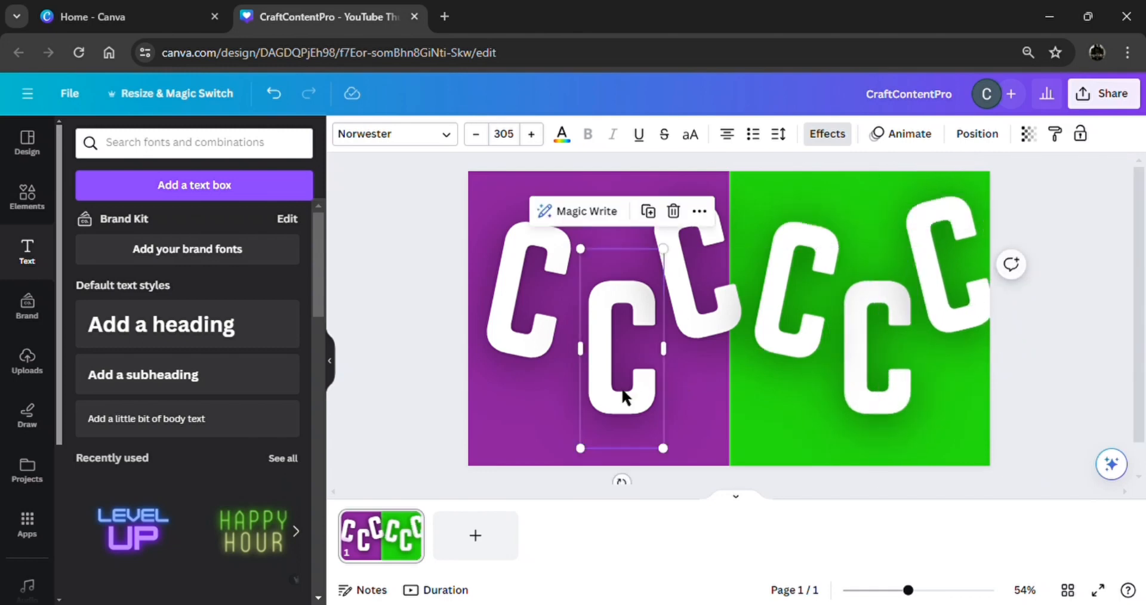
{"action": "double_click", "coordinate": [634, 403]}
{"action": "type", "text": "R"}
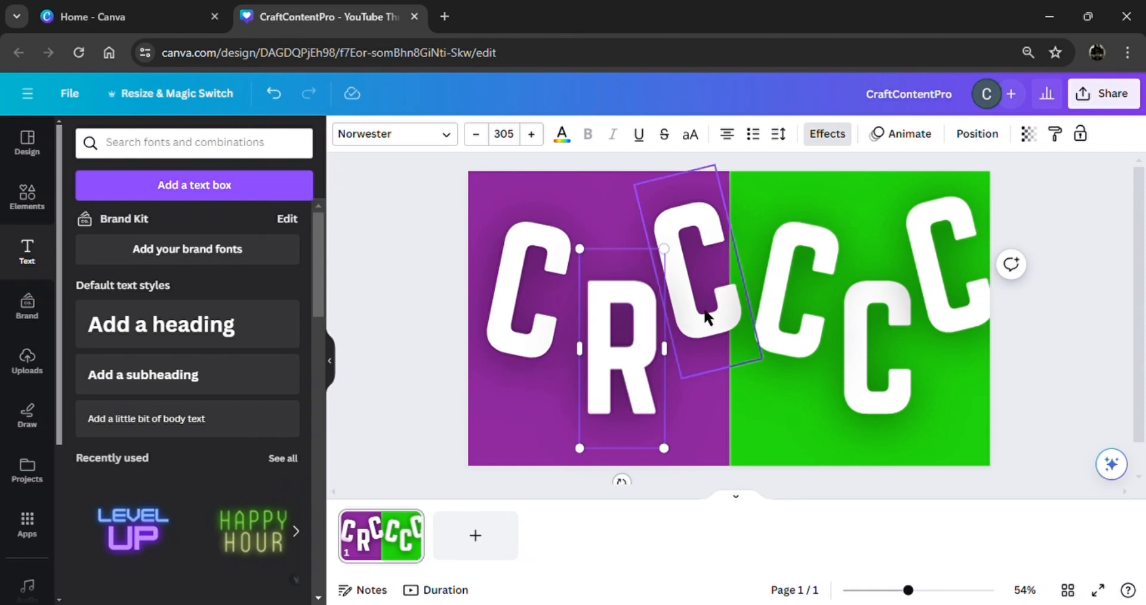
{"action": "left_click", "coordinate": [710, 319]}
{"action": "double_click", "coordinate": [712, 322]}
{"action": "type", "text": "A"}
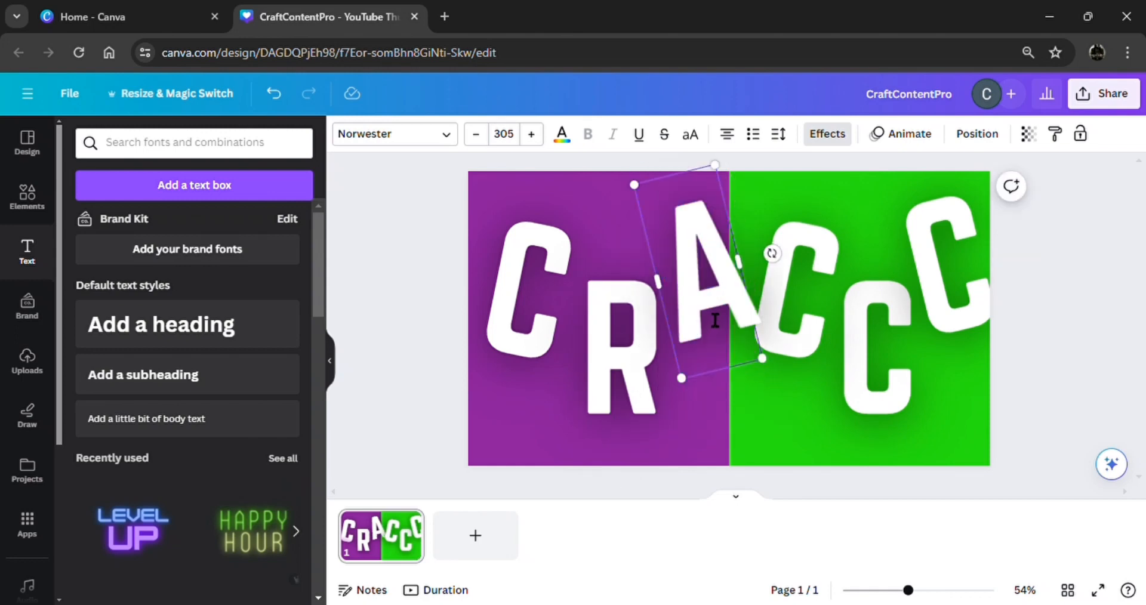
{"action": "left_click", "coordinate": [803, 334]}
{"action": "double_click", "coordinate": [807, 338]}
{"action": "type", "text": "F"}
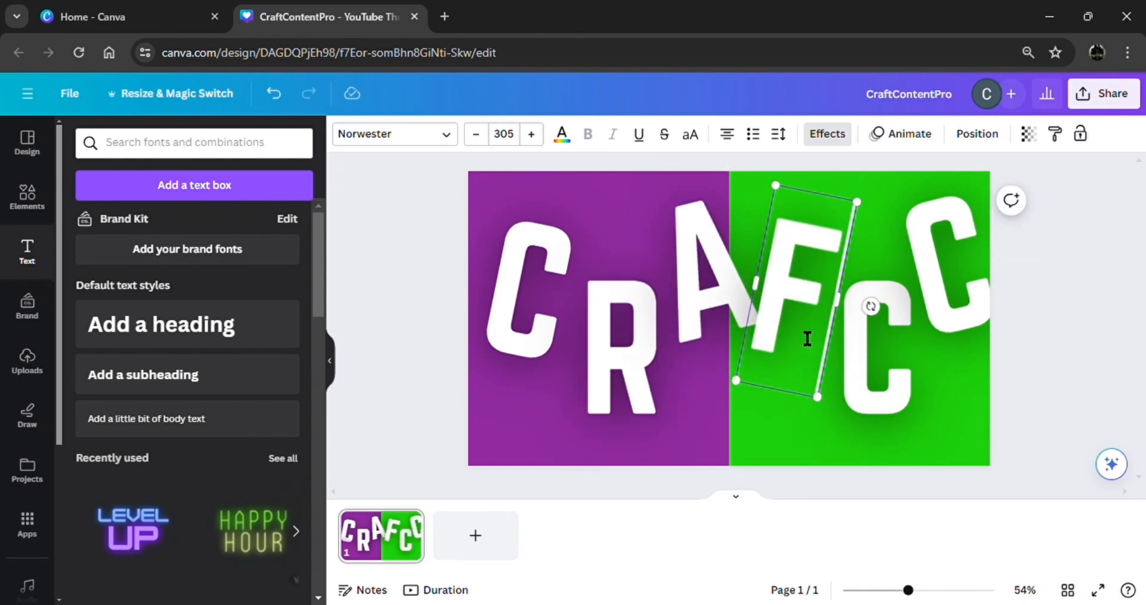
{"action": "left_click", "coordinate": [854, 340]}
{"action": "double_click", "coordinate": [882, 356]}
{"action": "type", "text": "T"}
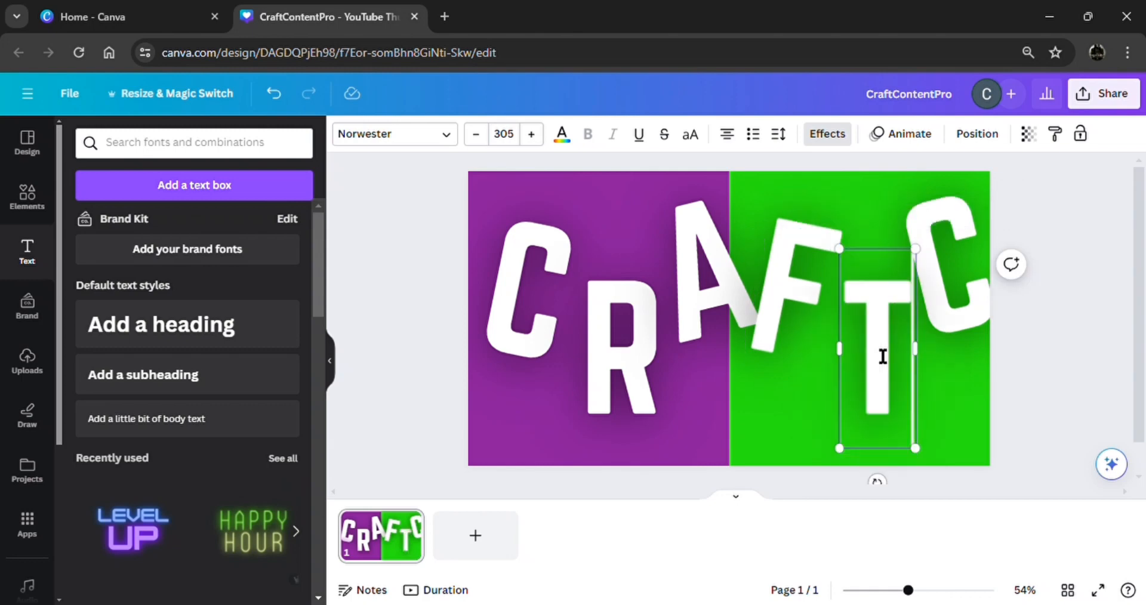
{"action": "left_click", "coordinate": [970, 322]}
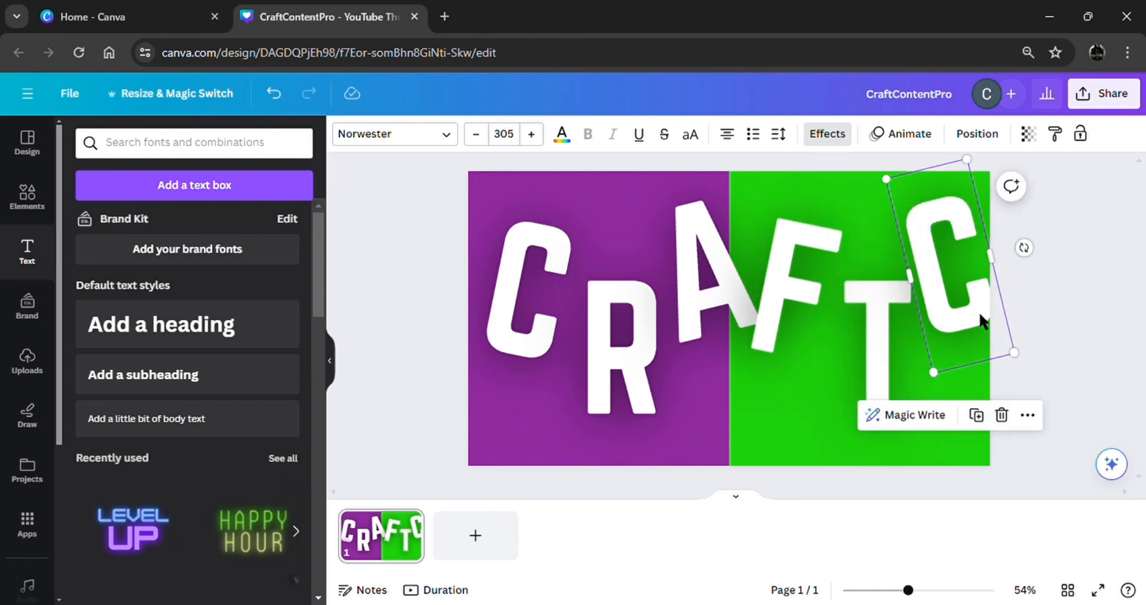
{"action": "double_click", "coordinate": [979, 311]}
{"action": "type", "text": "Y"}
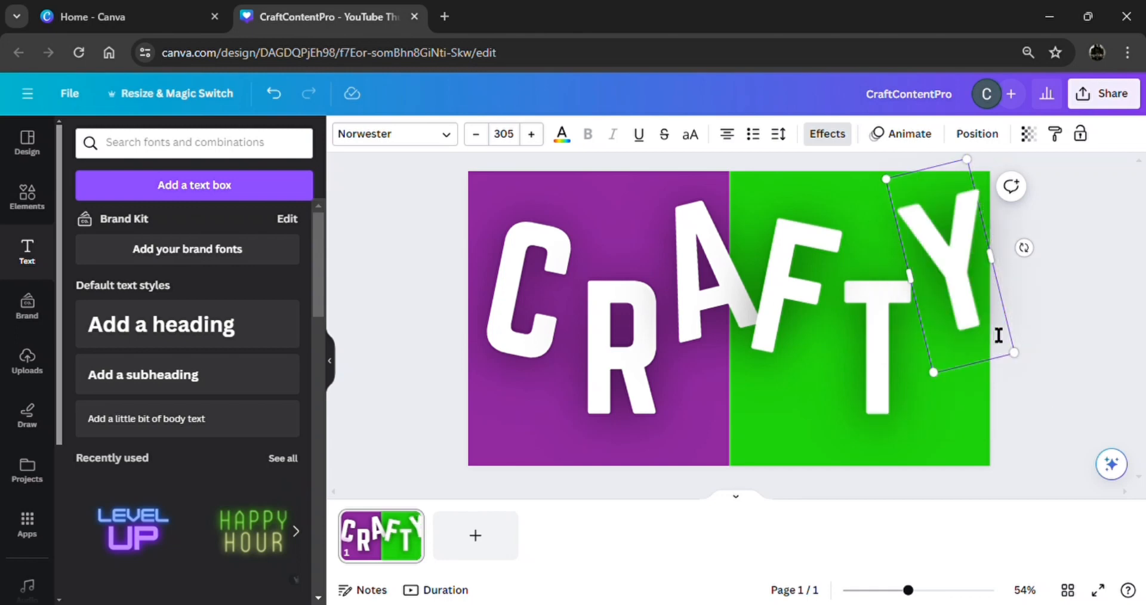
Nudge the R and A slightly left, then add a circle shape from Elements.
{"action": "left_click", "coordinate": [1053, 412]}
{"action": "left_click_drag", "start_coordinate": [627, 377], "coordinate": [626, 377]}
{"action": "left_click", "coordinate": [687, 292]}
{"action": "left_click_drag", "start_coordinate": [688, 292], "coordinate": [686, 305]}
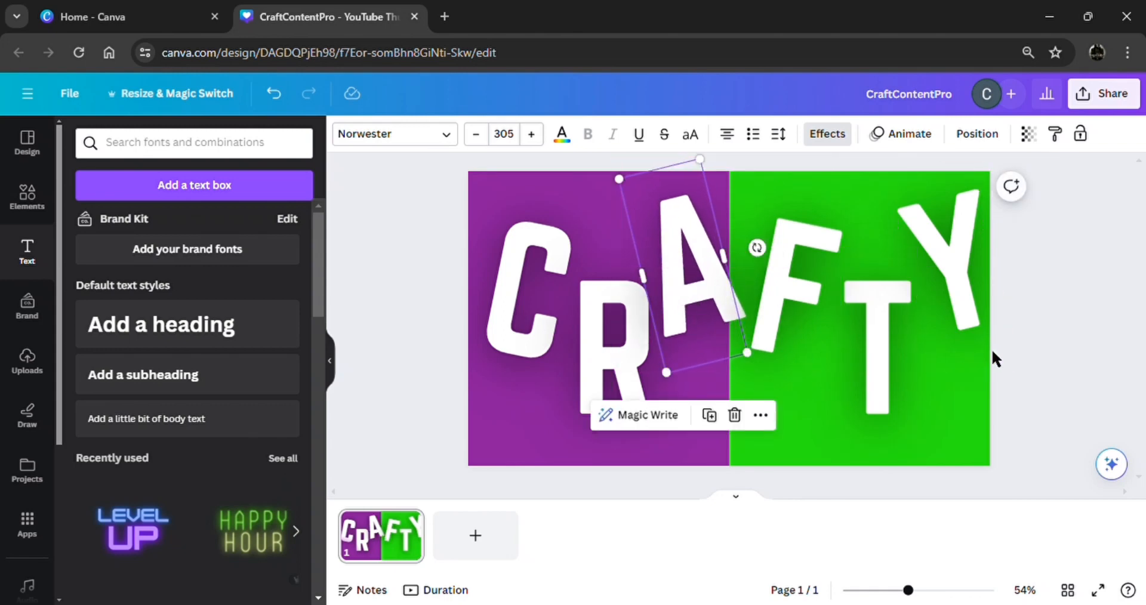
{"action": "left_click", "coordinate": [1079, 407]}
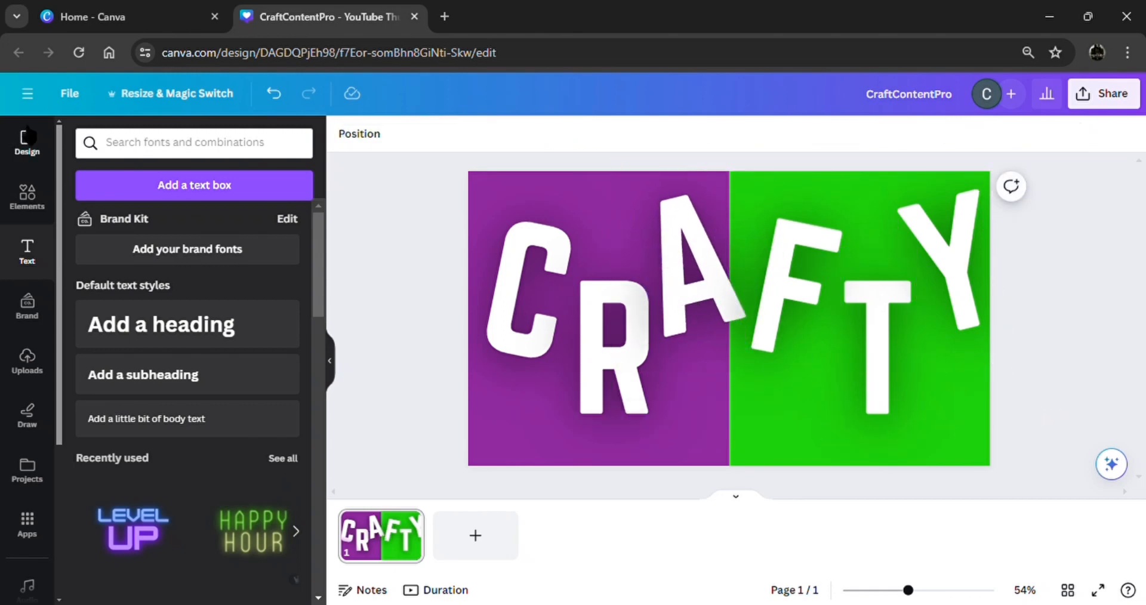
{"action": "left_click", "coordinate": [41, 212]}
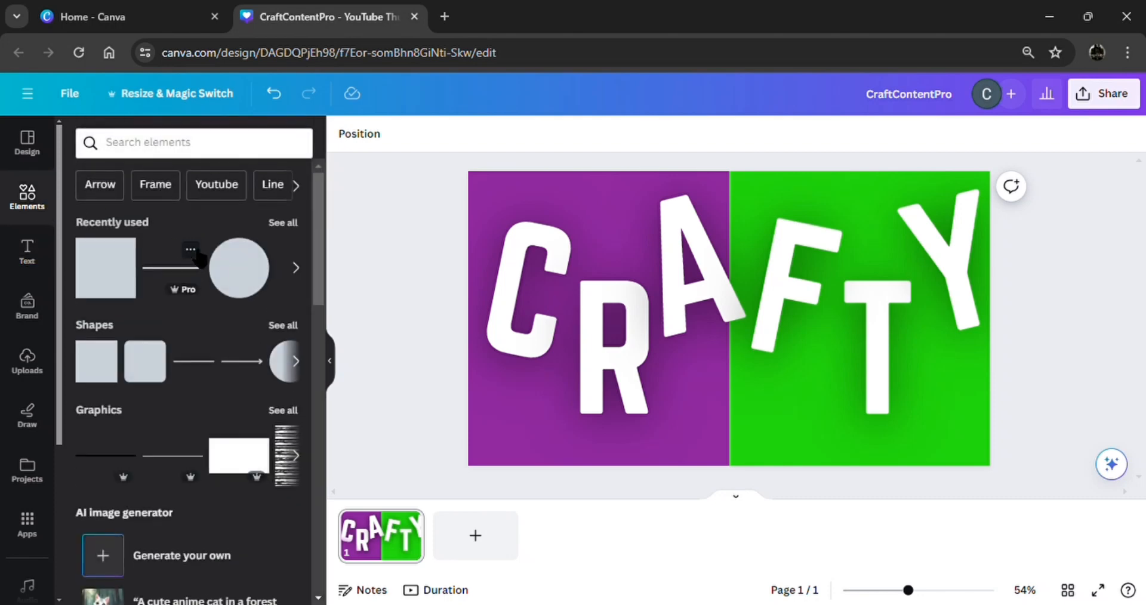
{"action": "left_click", "coordinate": [232, 265]}
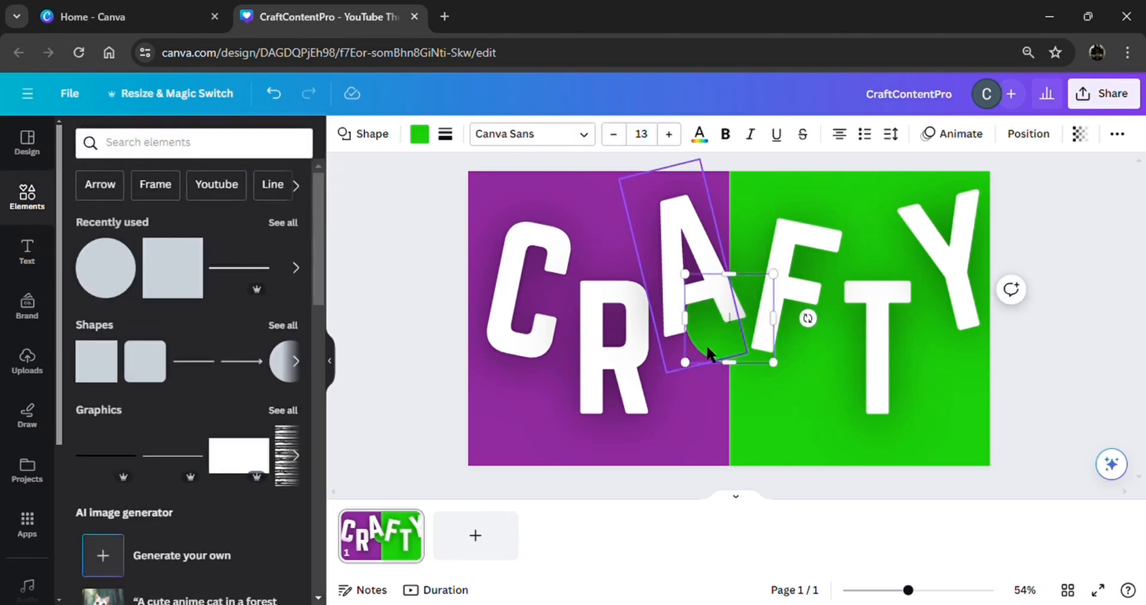
Pull the green circle out from behind the A and shrink it to 34×34 atop the C.
{"action": "left_click", "coordinate": [724, 366]}
{"action": "left_click_drag", "start_coordinate": [714, 358], "coordinate": [737, 354]}
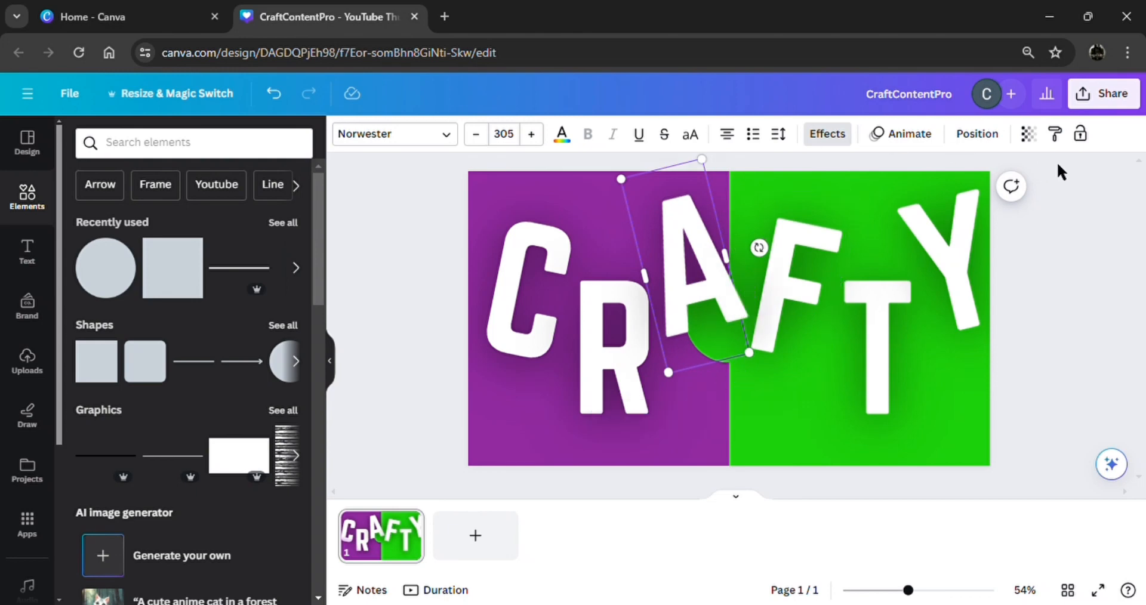
{"action": "left_click", "coordinate": [992, 136]}
{"action": "left_click", "coordinate": [251, 517]}
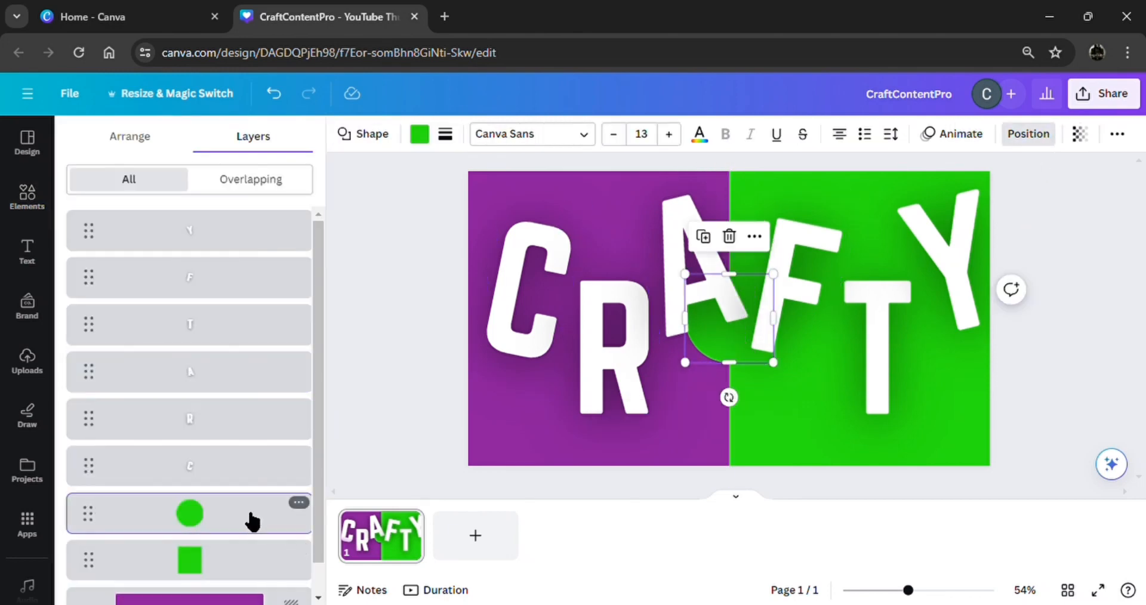
{"action": "left_click_drag", "start_coordinate": [716, 343], "coordinate": [507, 440]}
{"action": "left_click_drag", "start_coordinate": [564, 465], "coordinate": [537, 280]}
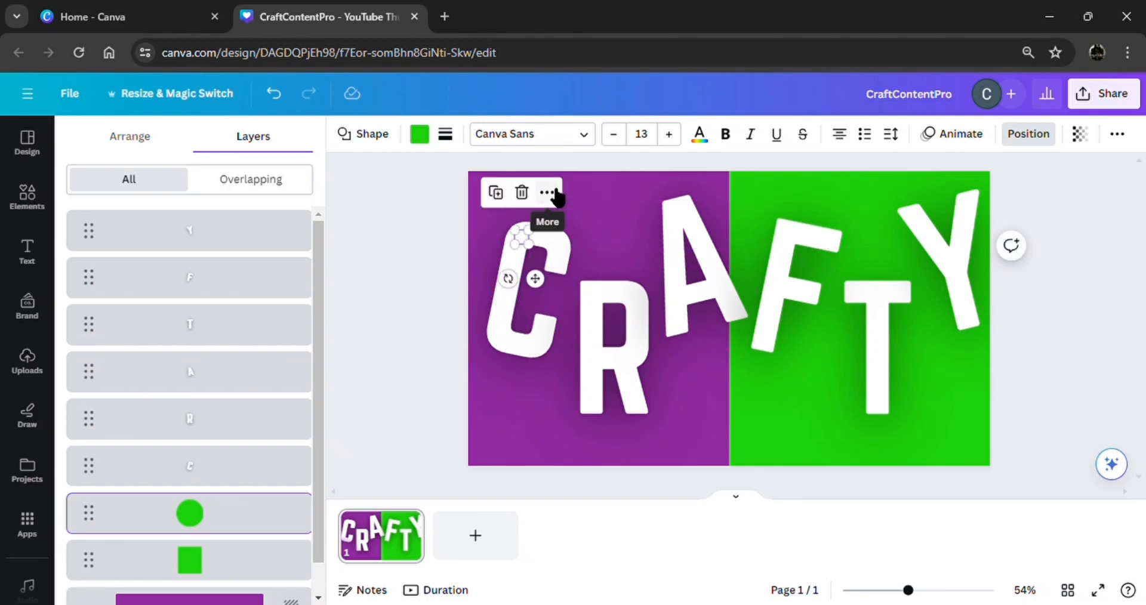
Bring the circle in front of the C and fill it with the background purple.
{"action": "left_click", "coordinate": [547, 192]}
{"action": "mouse_move", "coordinate": [620, 277]}
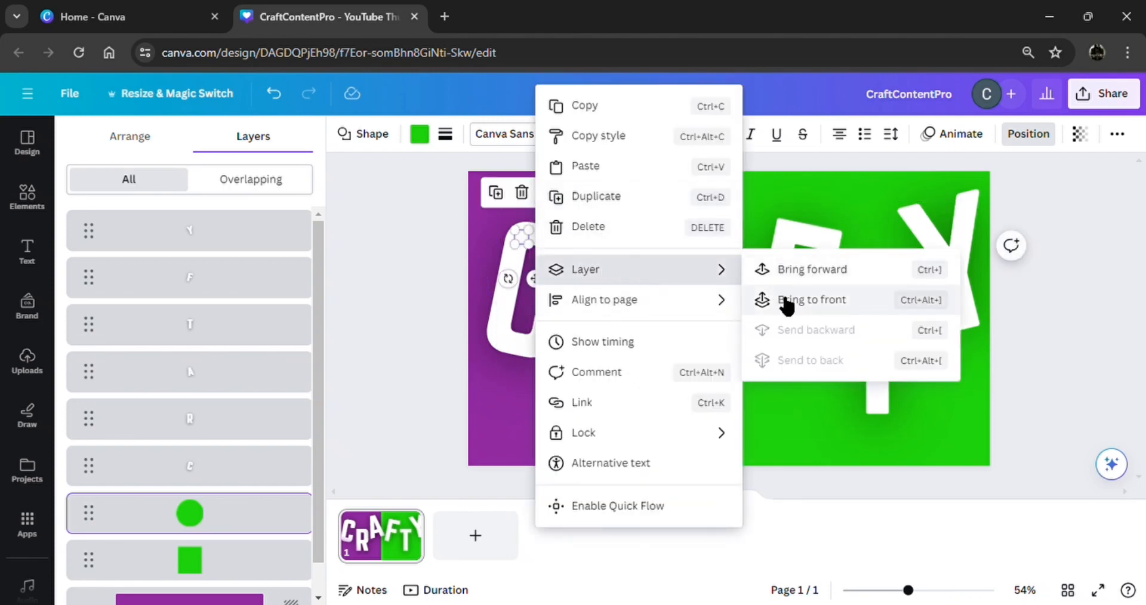
{"action": "left_click", "coordinate": [747, 299]}
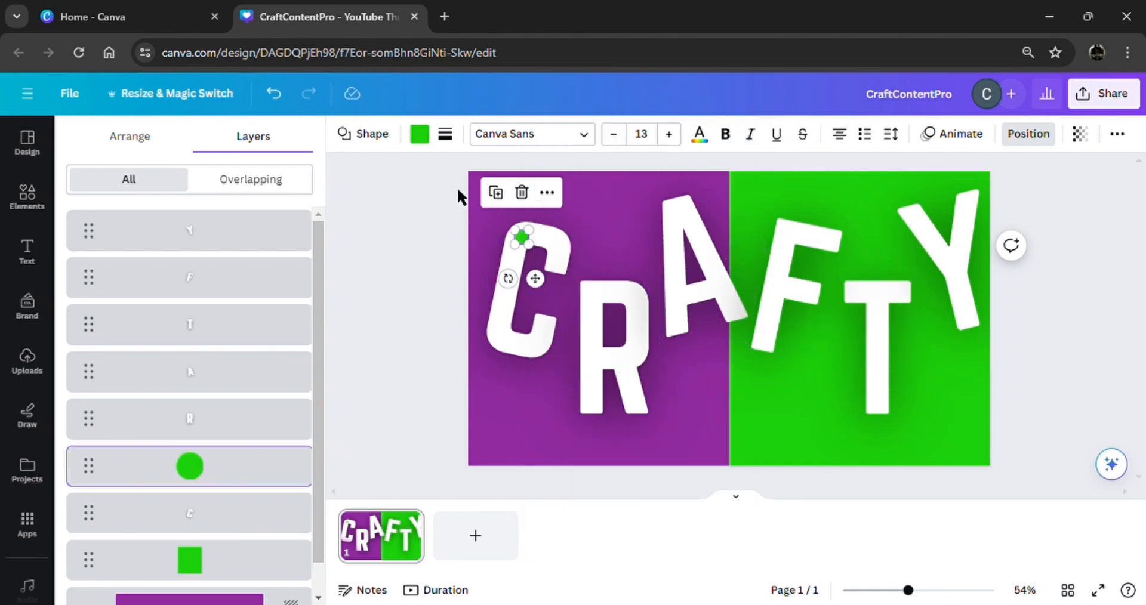
{"action": "left_click", "coordinate": [419, 137]}
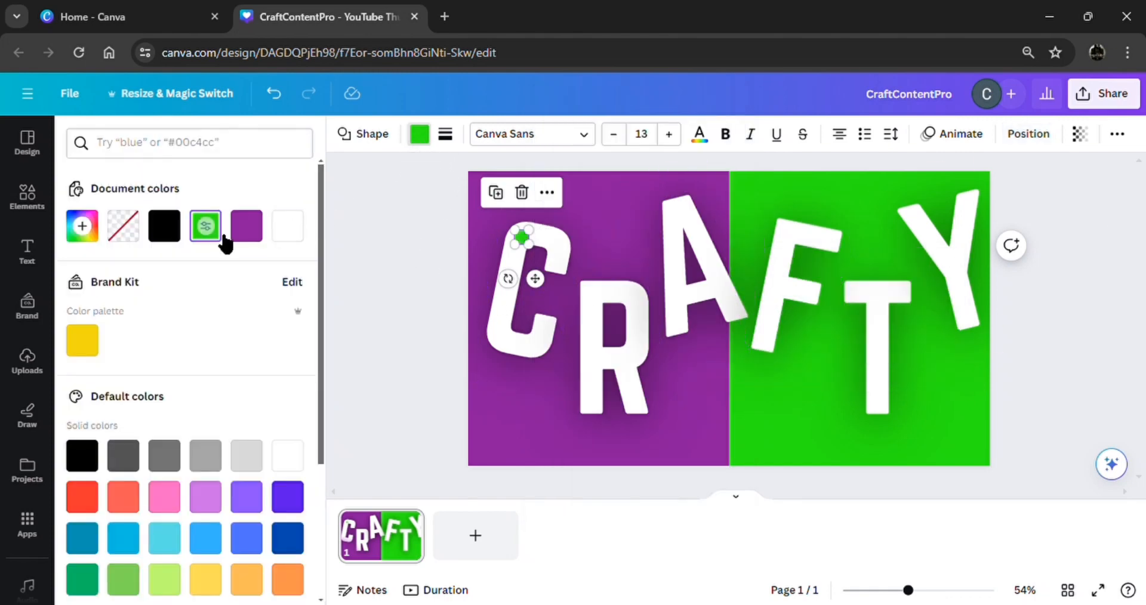
{"action": "left_click", "coordinate": [251, 231]}
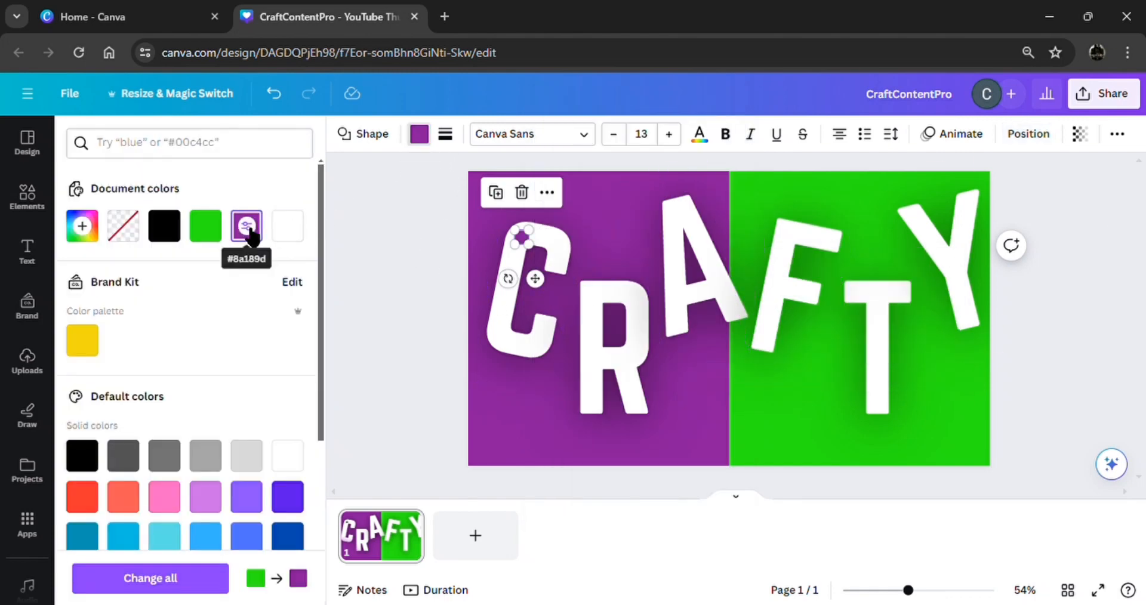
{"action": "left_click", "coordinate": [30, 203]}
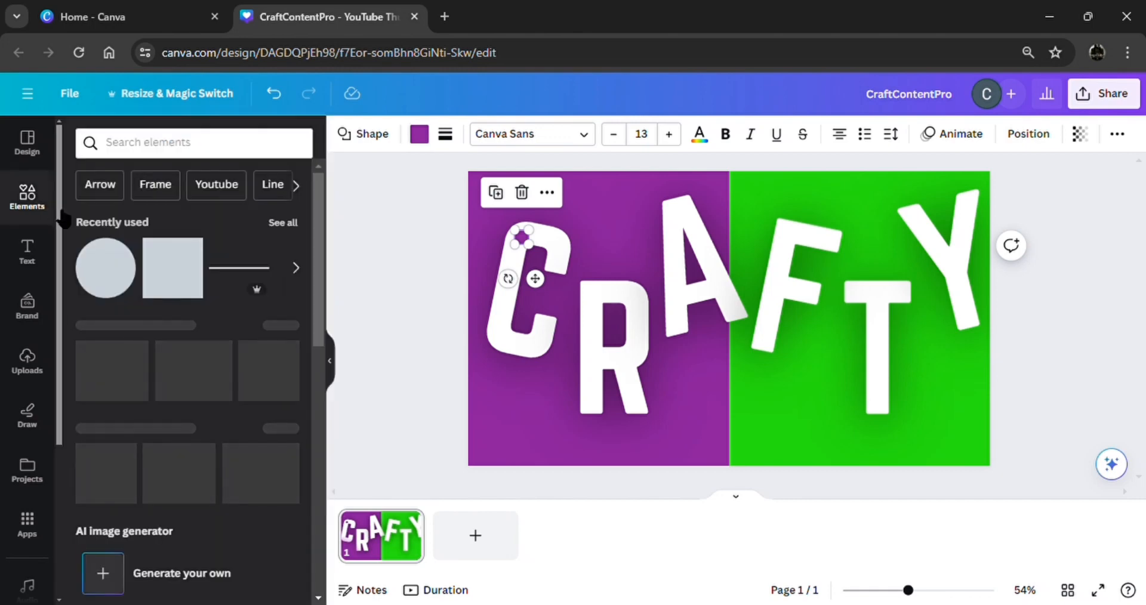
Add an upright black line from the top edge down to the C's dot, with corner rounding 38.
{"action": "left_click", "coordinate": [228, 274]}
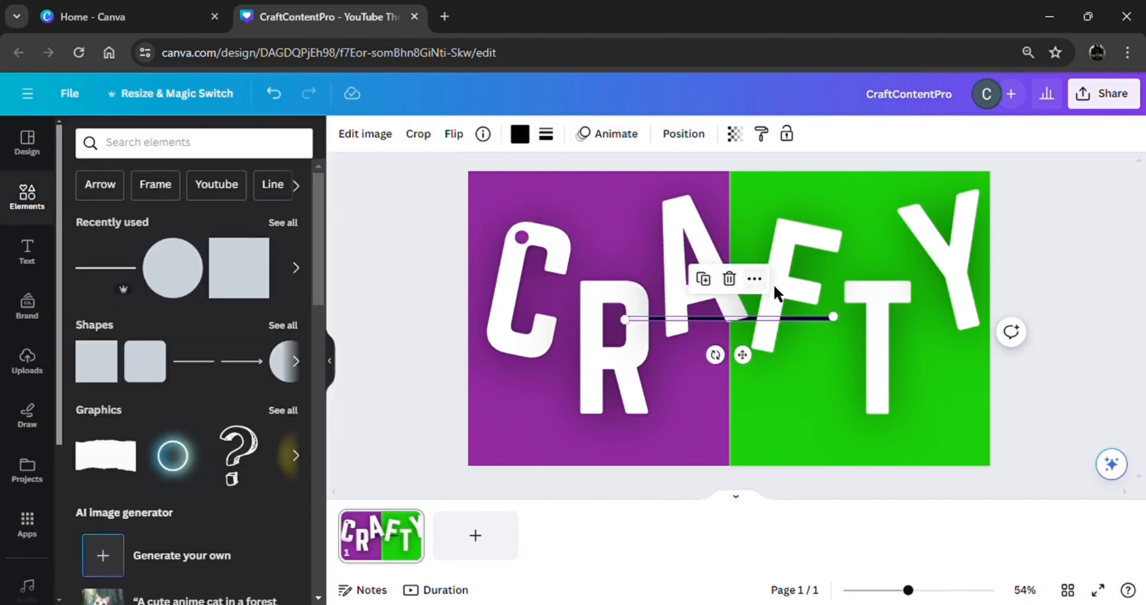
{"action": "left_click_drag", "start_coordinate": [750, 369], "coordinate": [601, 249]}
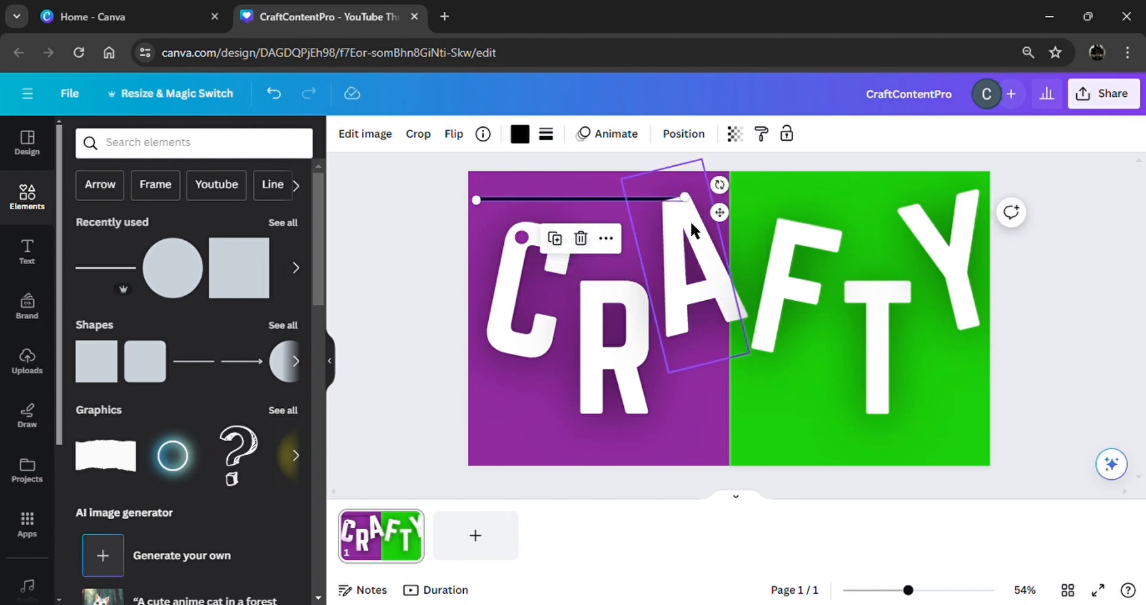
{"action": "left_click_drag", "start_coordinate": [737, 227], "coordinate": [605, 371]}
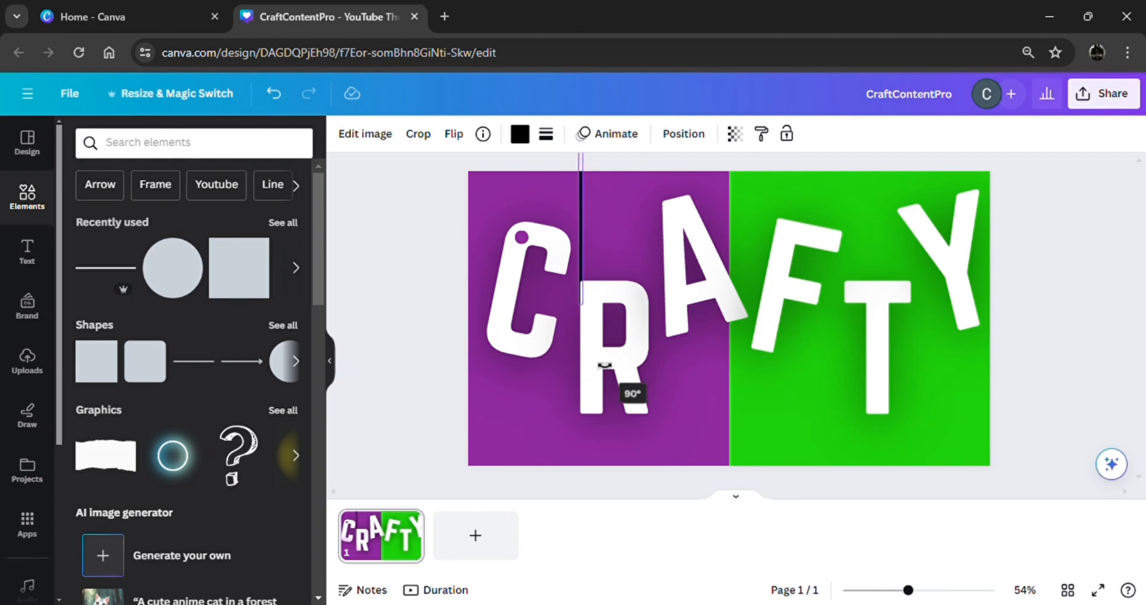
{"action": "left_click_drag", "start_coordinate": [556, 228], "coordinate": [484, 151]}
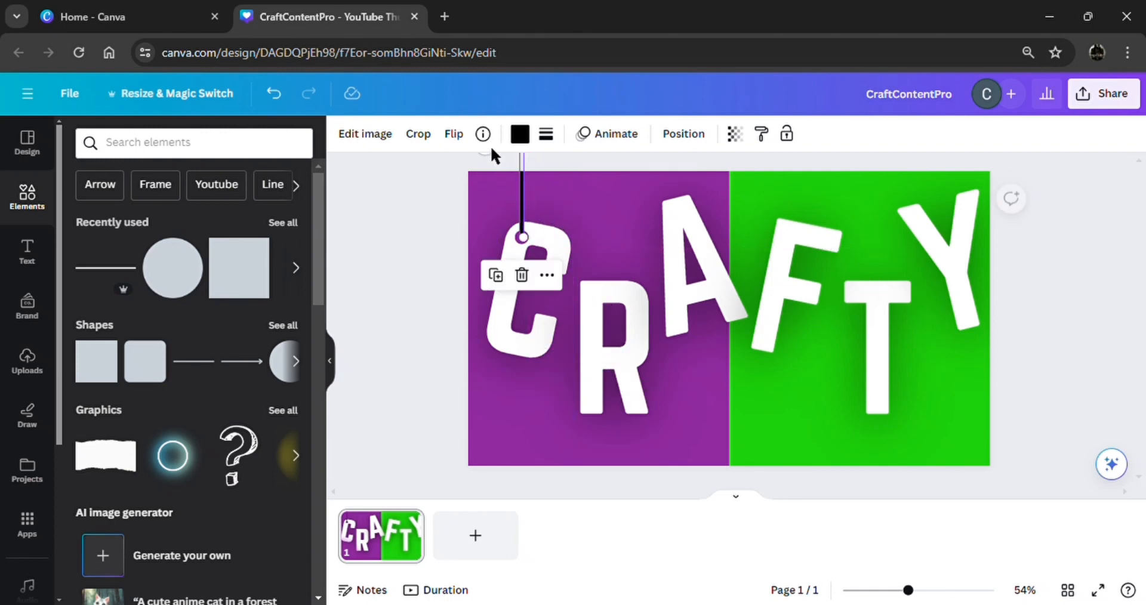
{"action": "left_click", "coordinate": [546, 135]}
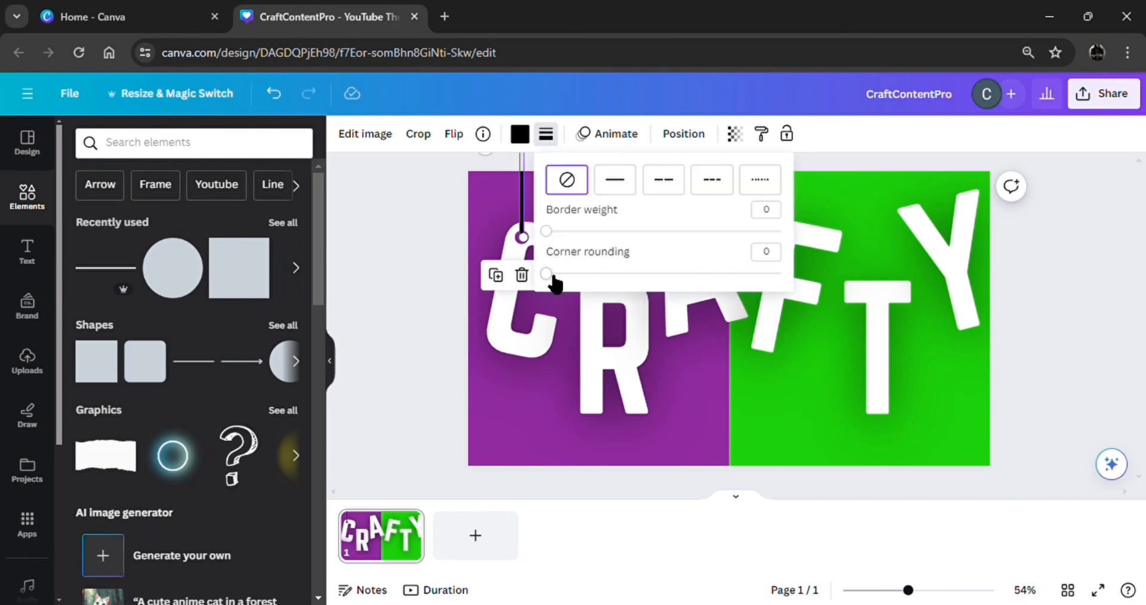
{"action": "left_click_drag", "start_coordinate": [552, 276], "coordinate": [649, 279]}
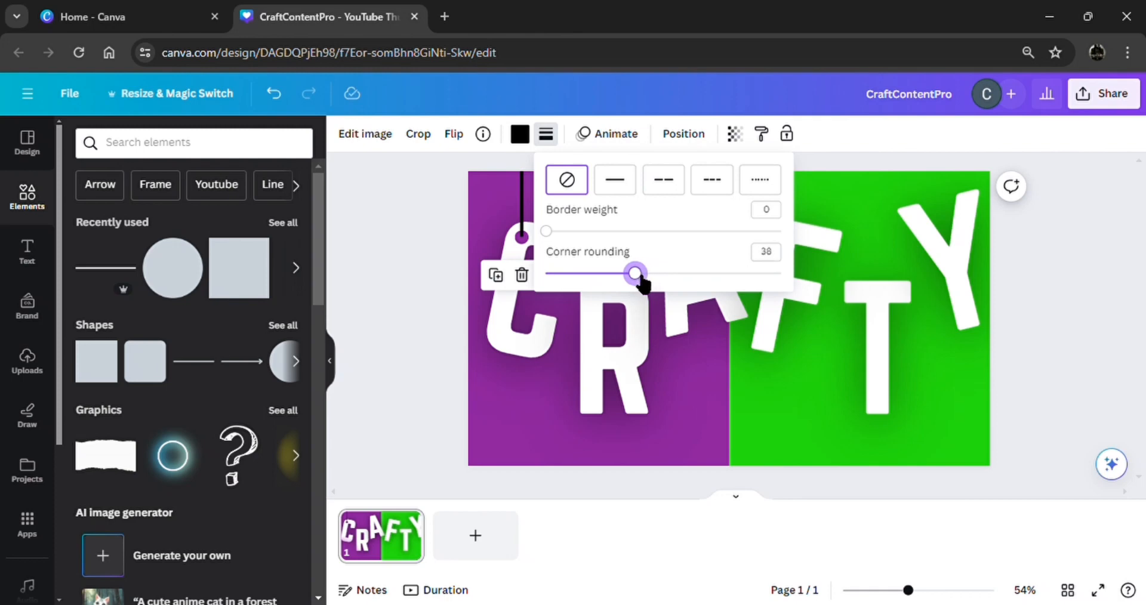
{"action": "left_click", "coordinate": [427, 308]}
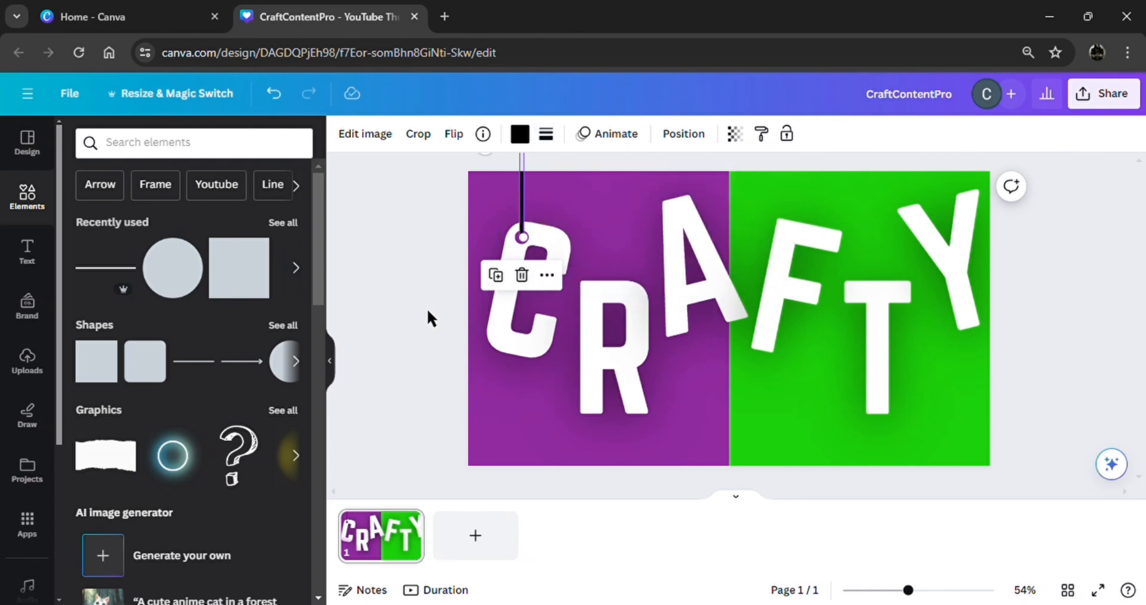
{"action": "left_click", "coordinate": [427, 308]}
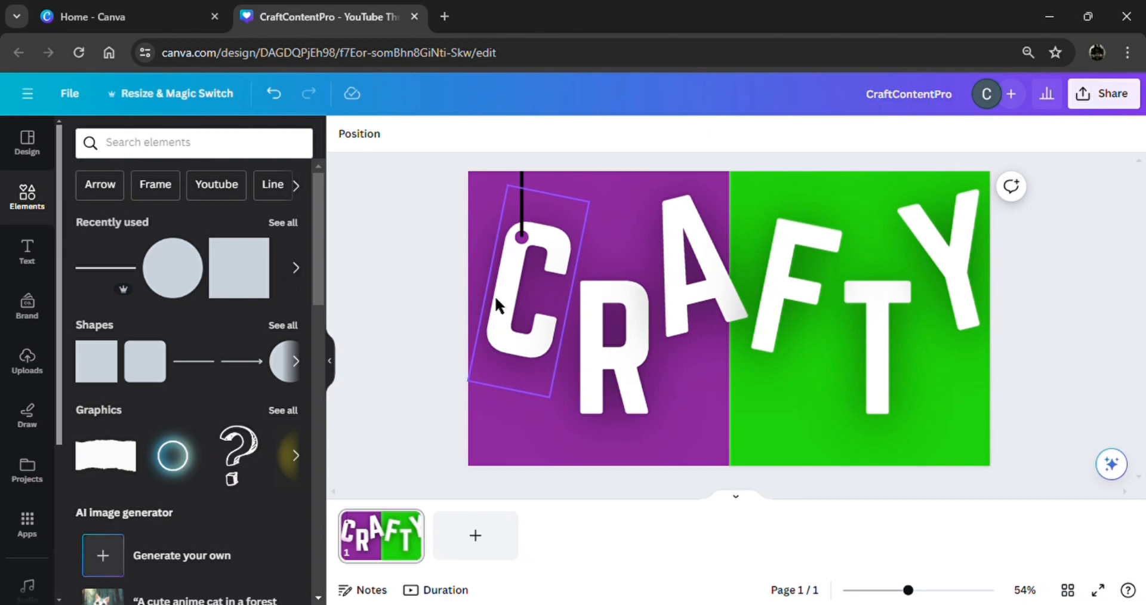
Move the C down and group the black line with its purple pin dot.
{"action": "left_click_drag", "start_coordinate": [496, 296], "coordinate": [494, 388]}
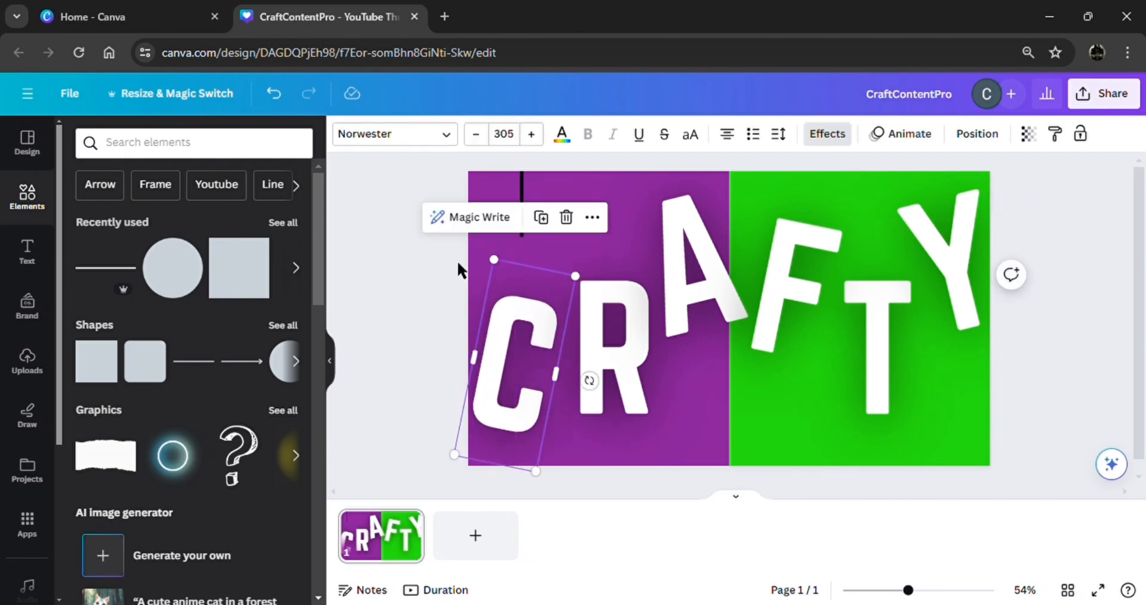
{"action": "left_click_drag", "start_coordinate": [453, 261], "coordinate": [524, 230]}
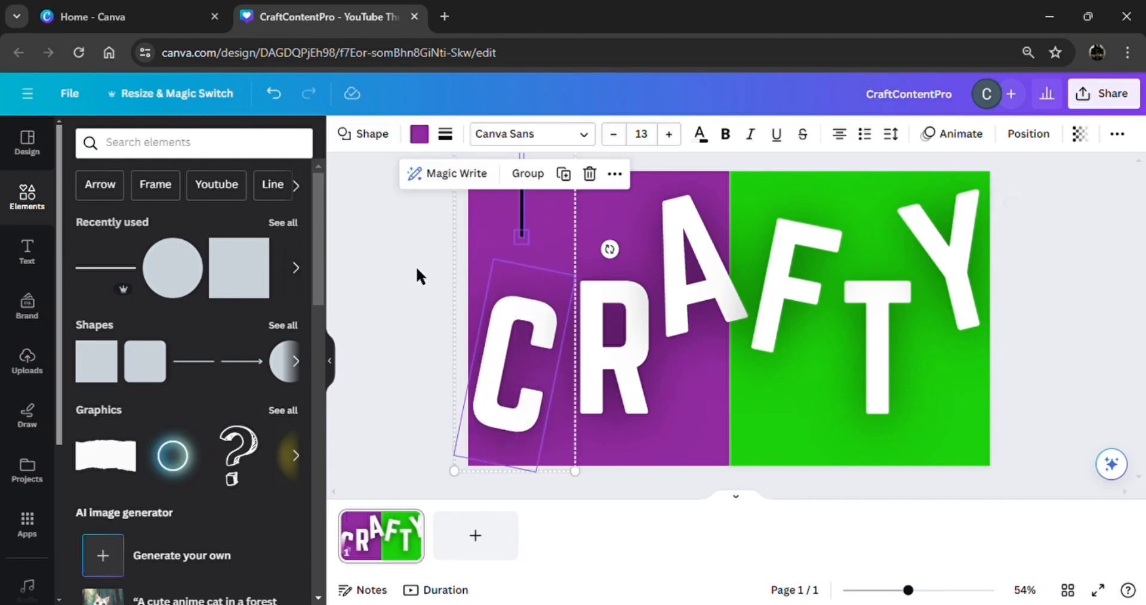
{"action": "left_click", "coordinate": [416, 266]}
{"action": "left_click_drag", "start_coordinate": [432, 235], "coordinate": [544, 230]}
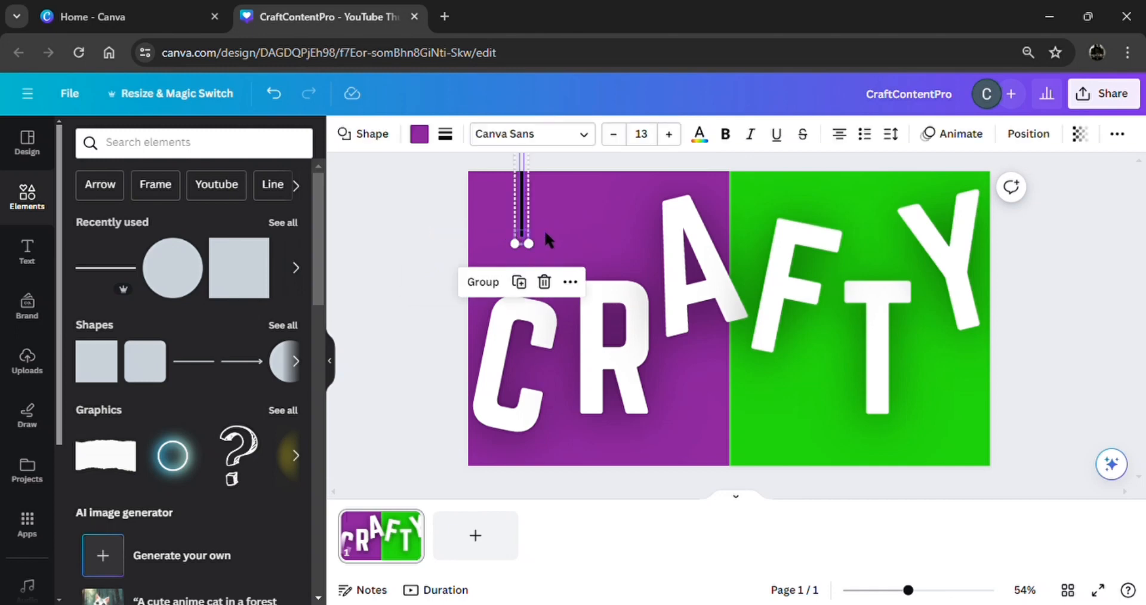
{"action": "left_click", "coordinate": [495, 282]}
Move the C back up so its top sits just under the pin dot.
{"action": "left_click_drag", "start_coordinate": [505, 327], "coordinate": [515, 260]}
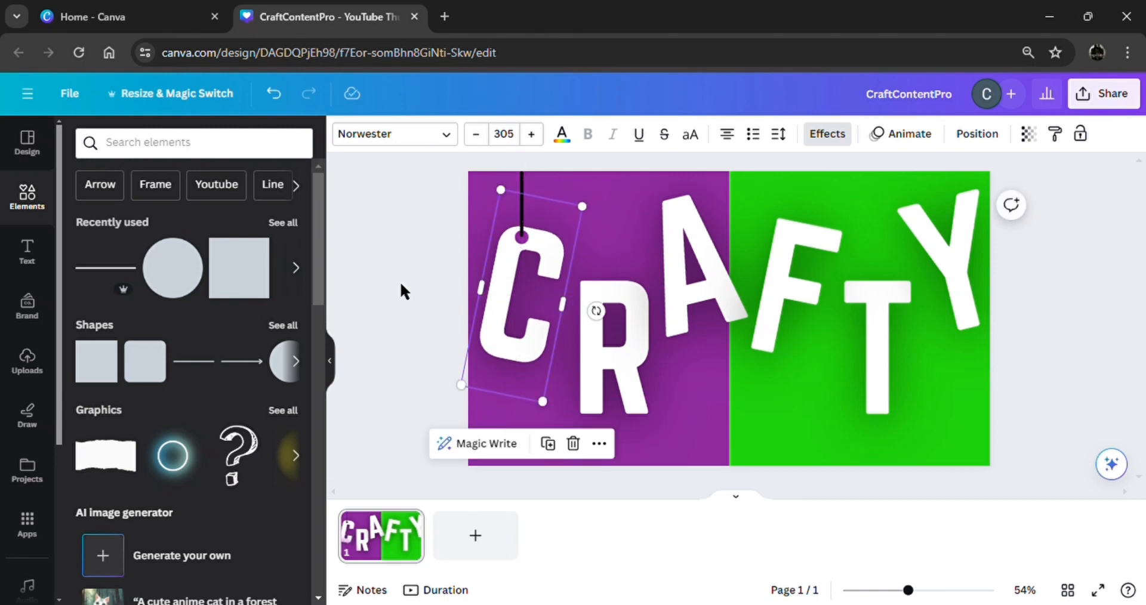
{"action": "left_click", "coordinate": [400, 282]}
{"action": "left_click", "coordinate": [524, 190]}
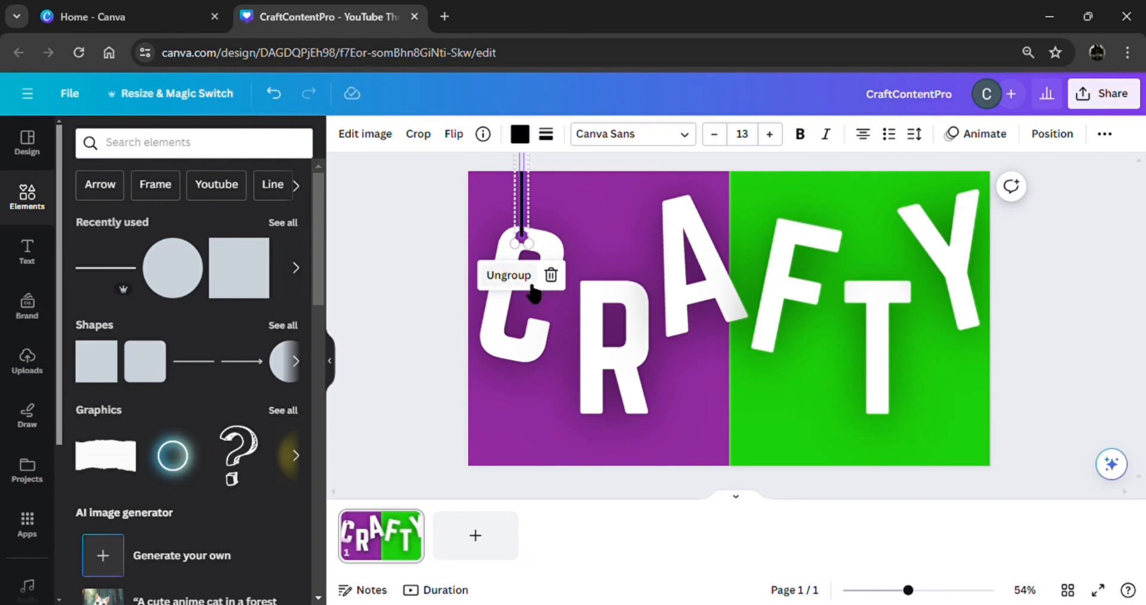
Duplicate the string-and-dot group onto the tops of the R and the A.
{"action": "right_click", "coordinate": [522, 201]}
{"action": "left_click", "coordinate": [582, 299]}
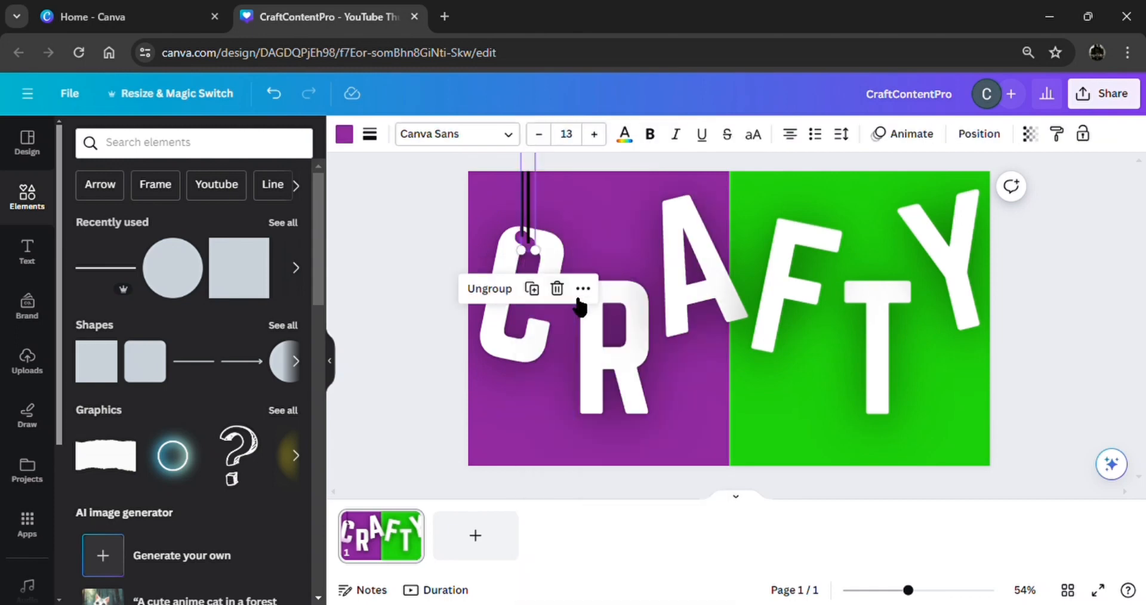
{"action": "left_click_drag", "start_coordinate": [531, 234], "coordinate": [624, 292]}
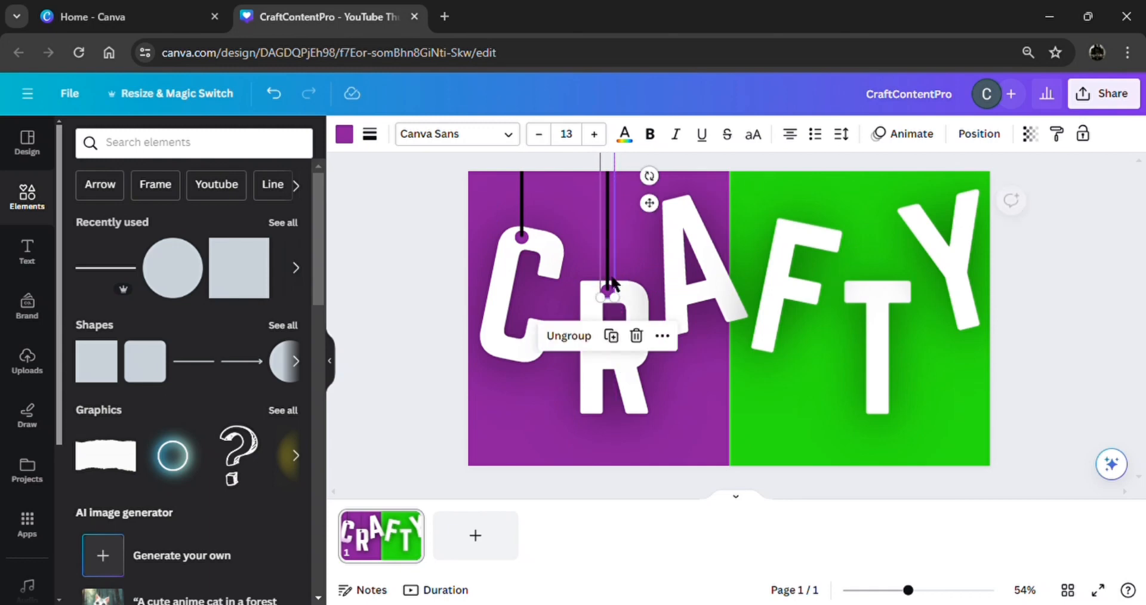
{"action": "left_click", "coordinate": [611, 338]}
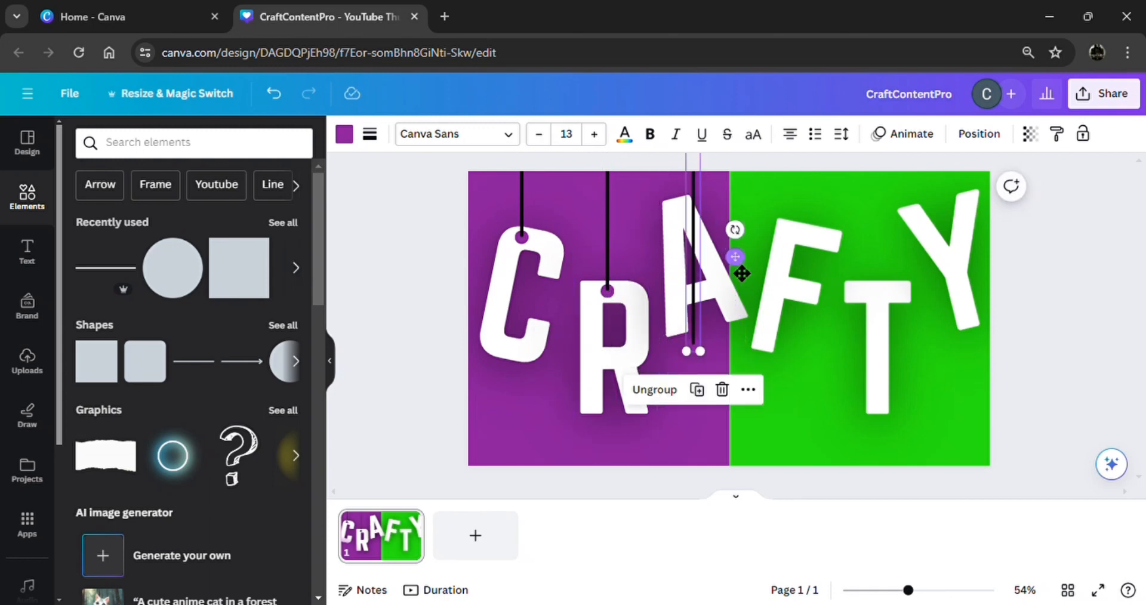
{"action": "left_click_drag", "start_coordinate": [750, 278], "coordinate": [727, 139]}
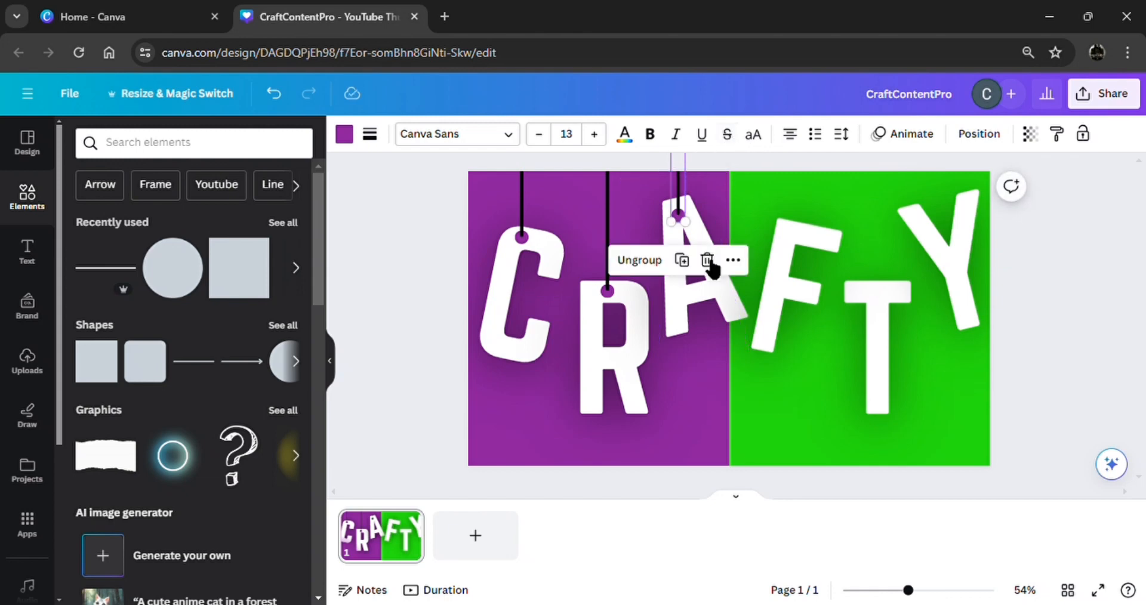
Place further string-and-dot copies on the tops of the F, T and Y.
{"action": "left_click", "coordinate": [688, 266]}
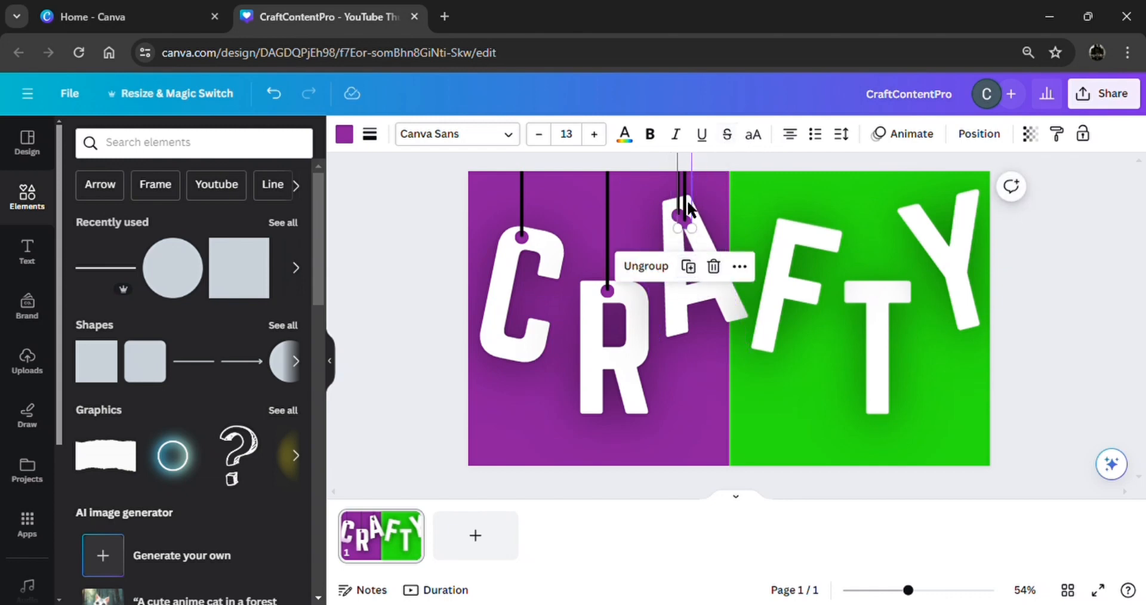
{"action": "left_click_drag", "start_coordinate": [686, 199], "coordinate": [800, 226]}
{"action": "left_click", "coordinate": [790, 276]}
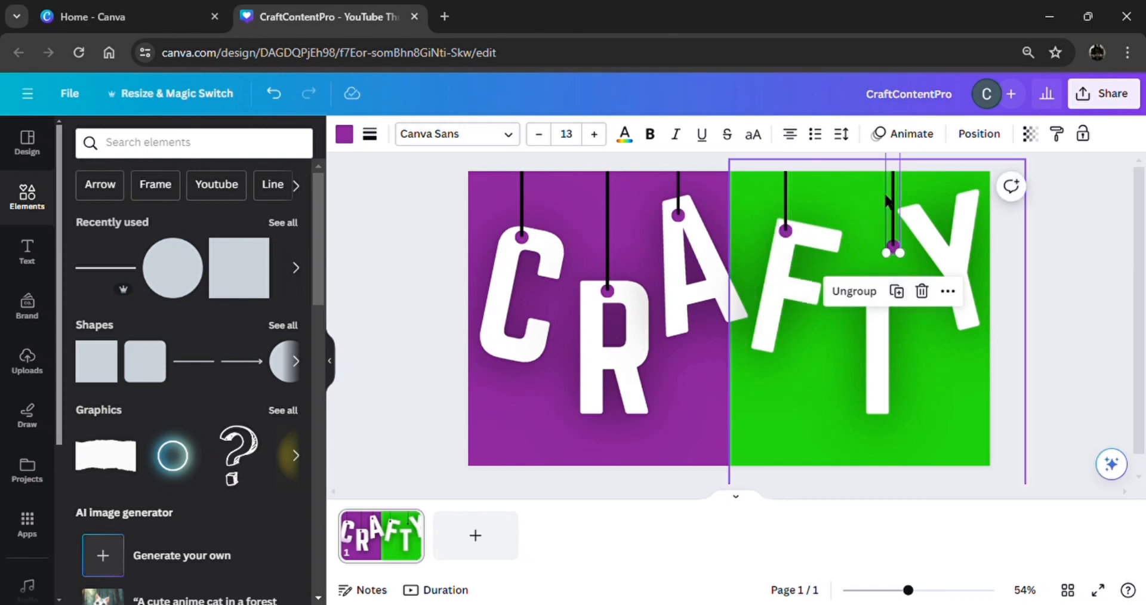
{"action": "left_click_drag", "start_coordinate": [894, 201], "coordinate": [881, 245]}
{"action": "left_click", "coordinate": [880, 334]}
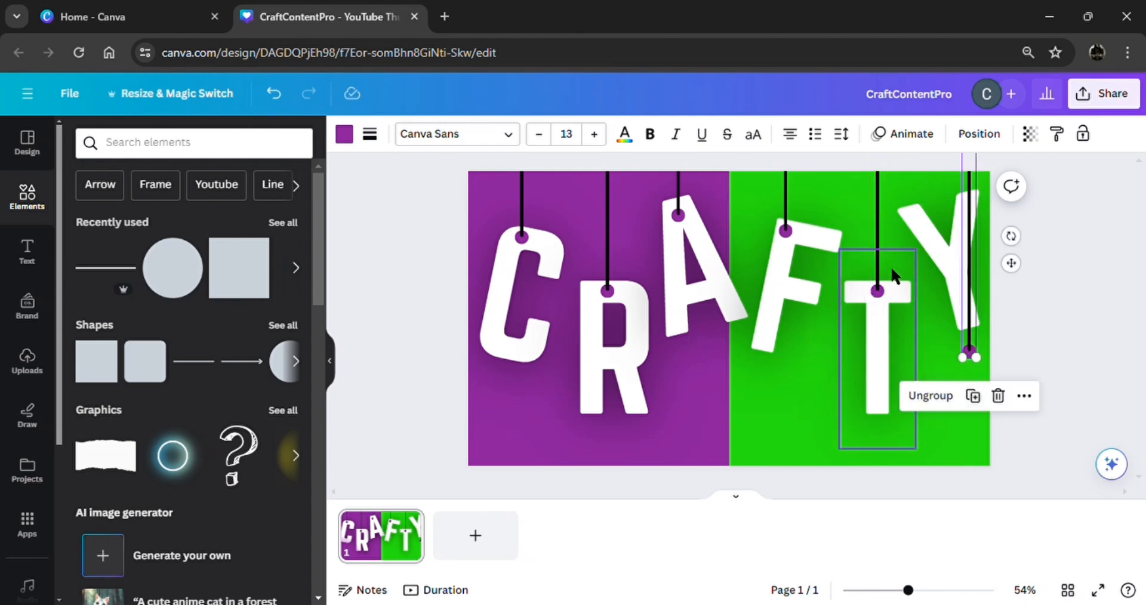
{"action": "left_click_drag", "start_coordinate": [1025, 275], "coordinate": [1012, 114]}
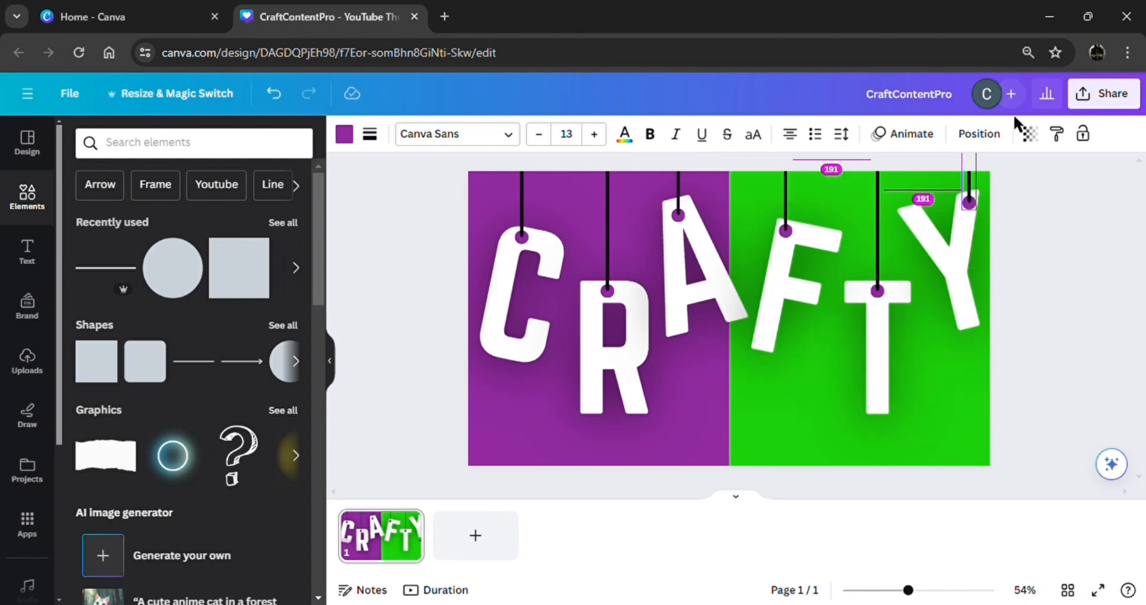
{"action": "left_click", "coordinate": [1087, 285]}
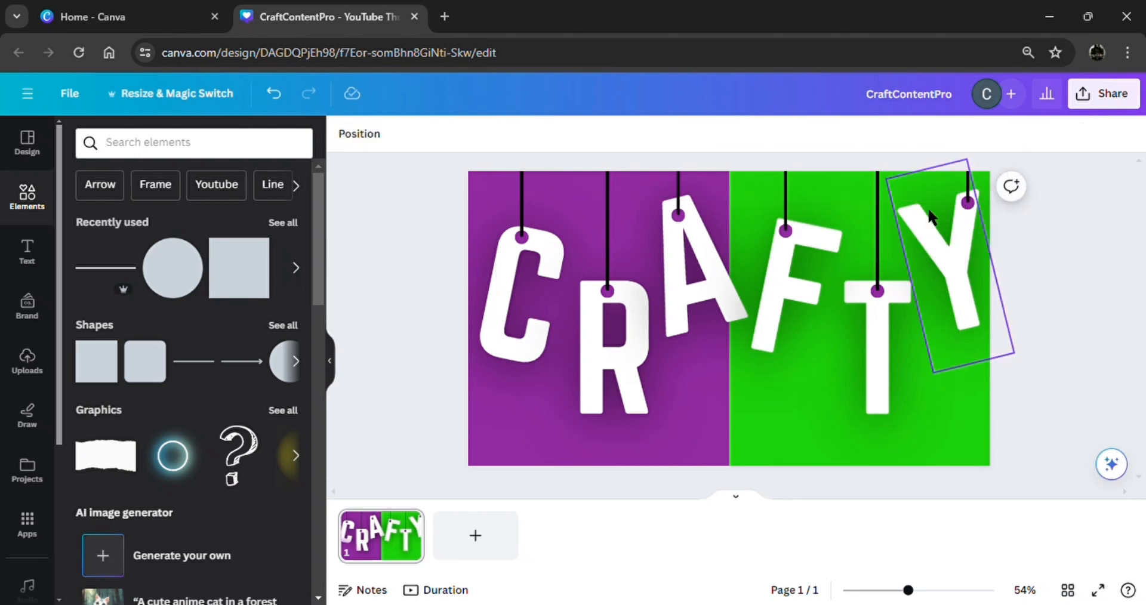
{"action": "left_click", "coordinate": [904, 200]}
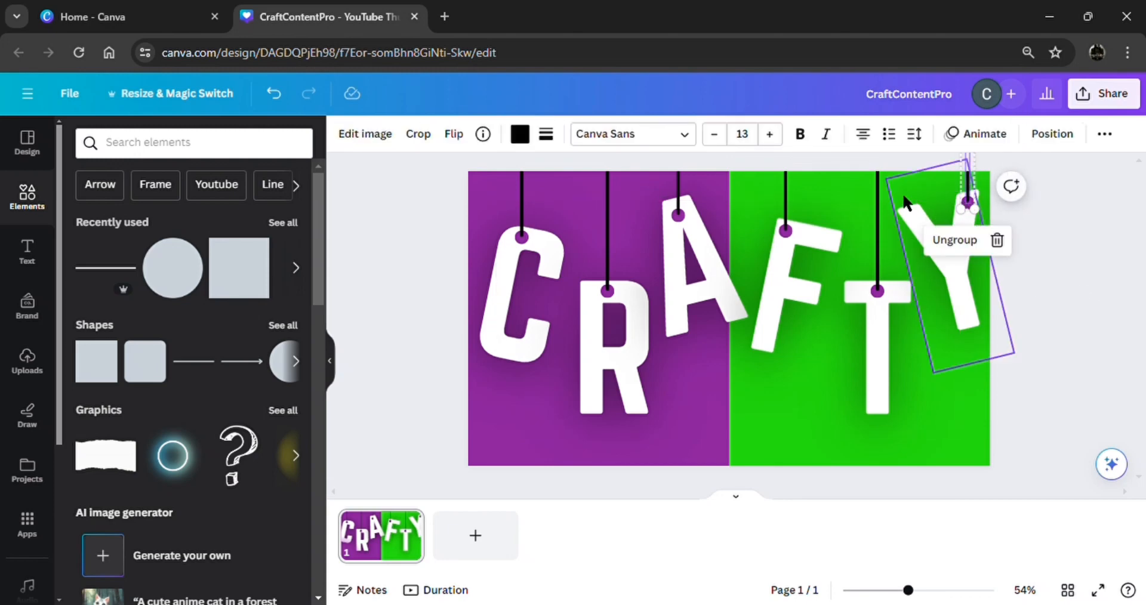
Fill the pin dot on the Y with the green document colour.
{"action": "left_click", "coordinate": [971, 234]}
{"action": "left_click", "coordinate": [971, 206]}
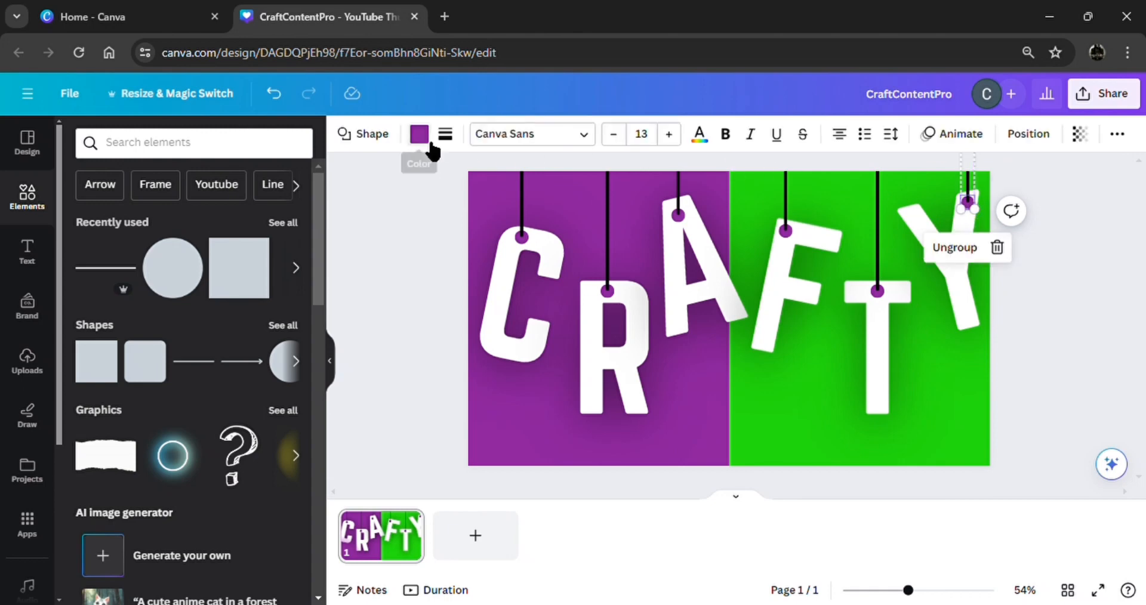
{"action": "left_click", "coordinate": [419, 135]}
{"action": "left_click", "coordinate": [205, 225]}
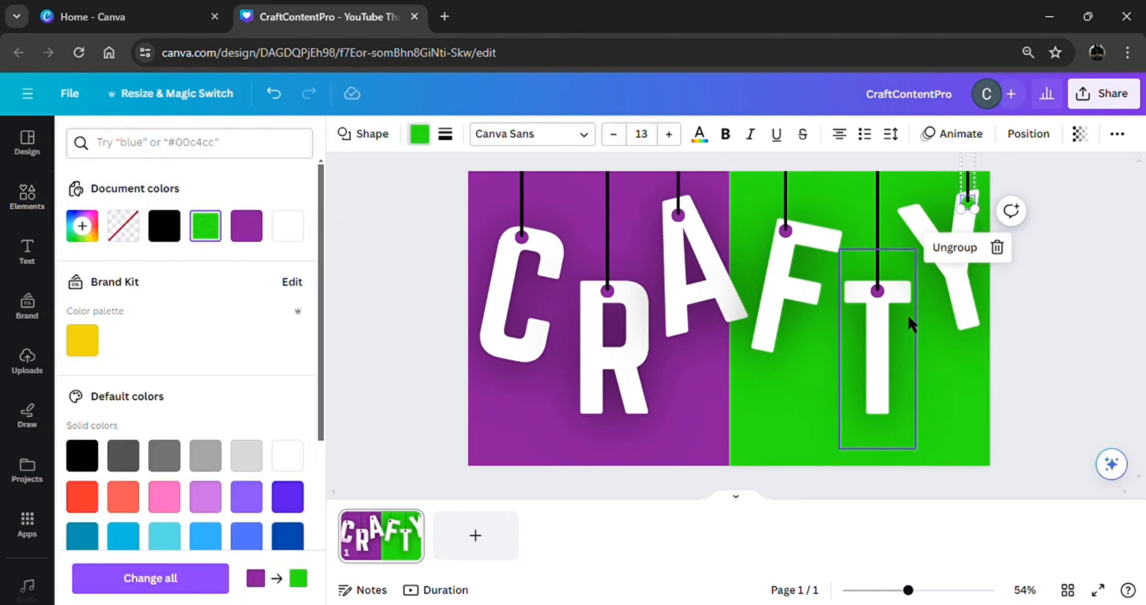
Recolour the T's pin dot to the same green.
{"action": "left_click", "coordinate": [877, 294]}
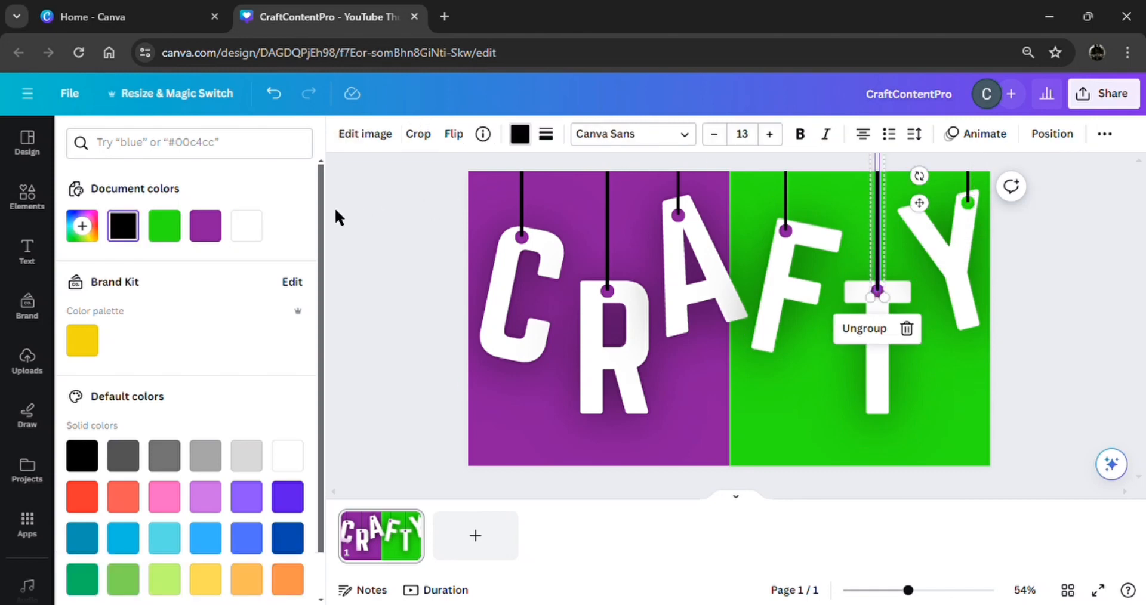
{"action": "left_click", "coordinate": [1037, 321]}
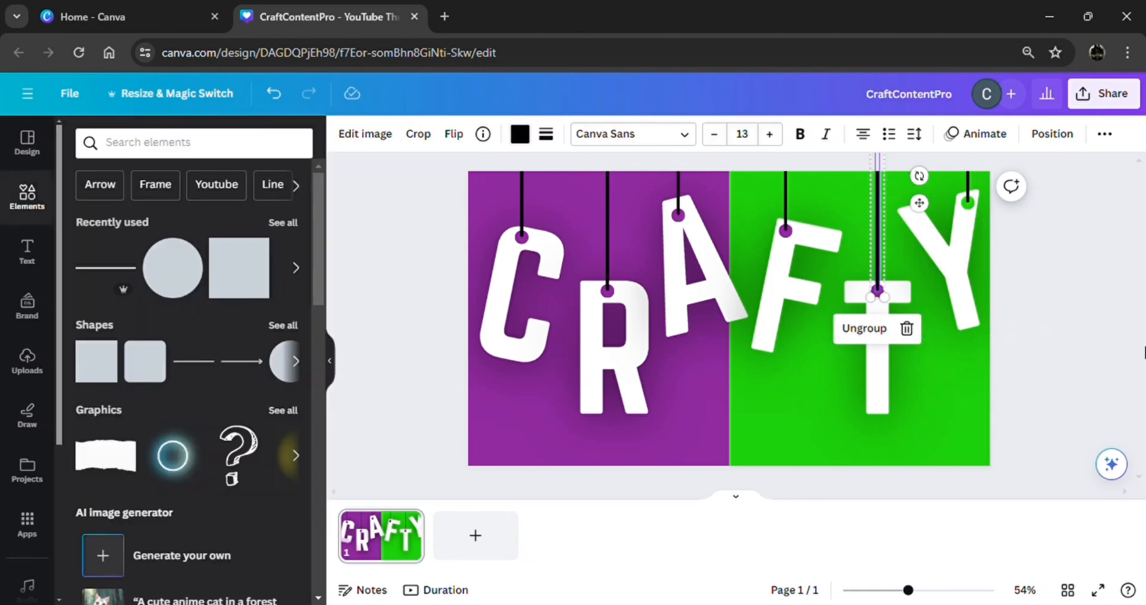
{"action": "left_click", "coordinate": [881, 296]}
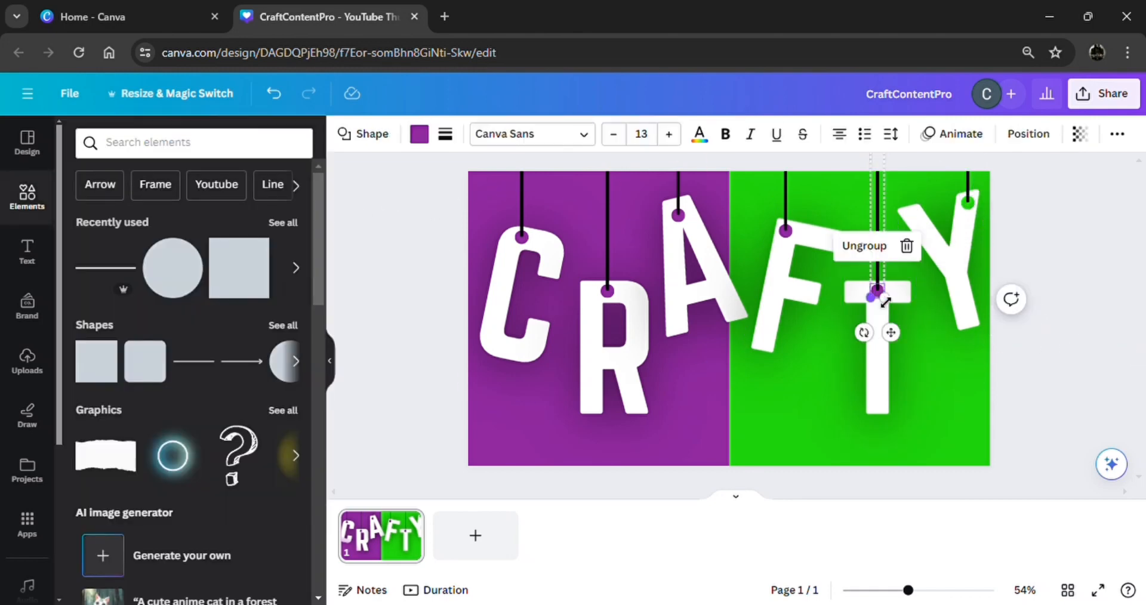
{"action": "left_click", "coordinate": [419, 134]}
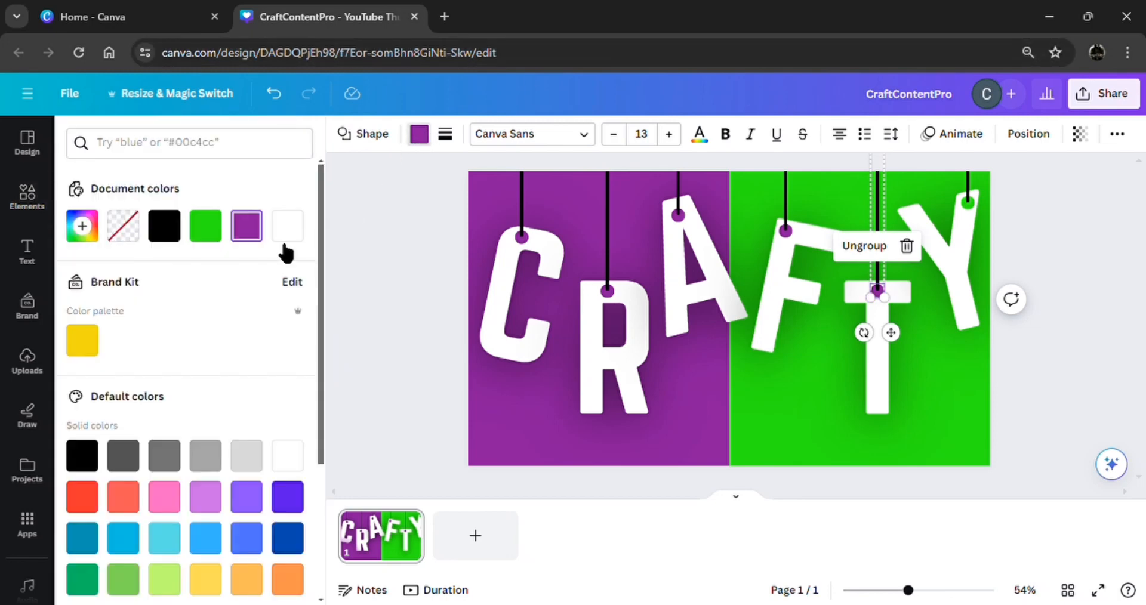
{"action": "left_click", "coordinate": [205, 226]}
{"action": "left_click", "coordinate": [1034, 327]}
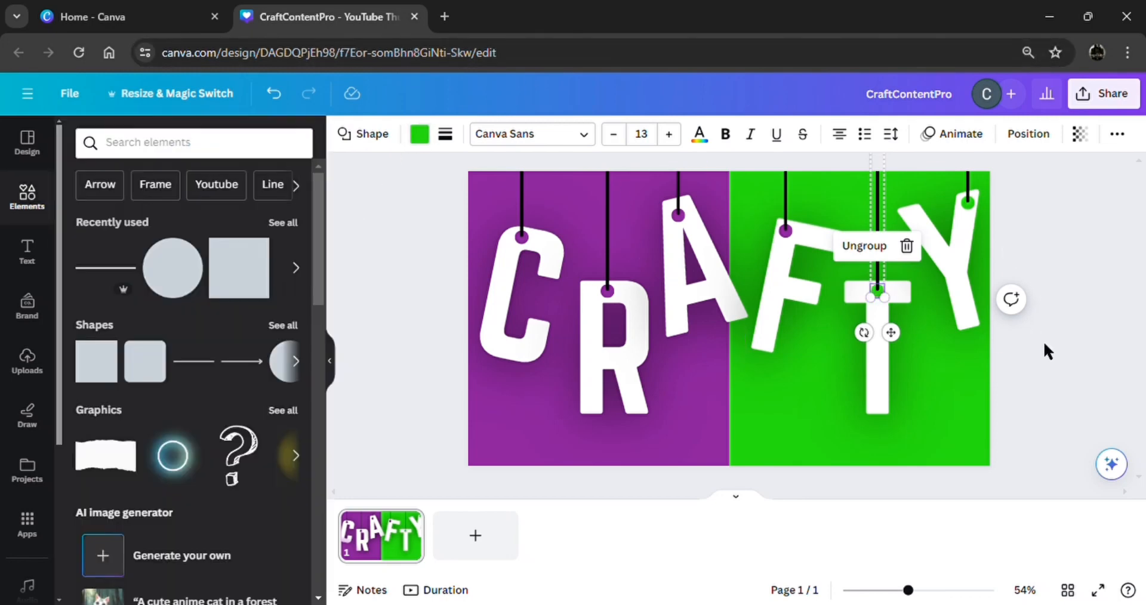
Make the F's pin dot green as well, leaving C, R and A purple.
{"action": "left_click", "coordinate": [1043, 341]}
{"action": "left_click", "coordinate": [787, 231]}
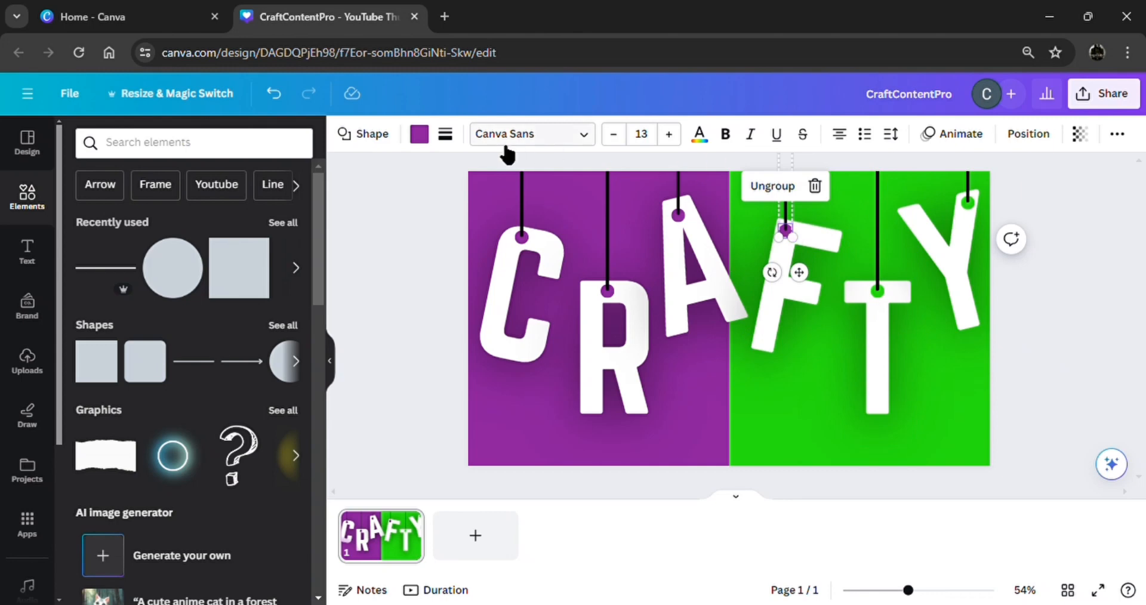
{"action": "left_click", "coordinate": [425, 141]}
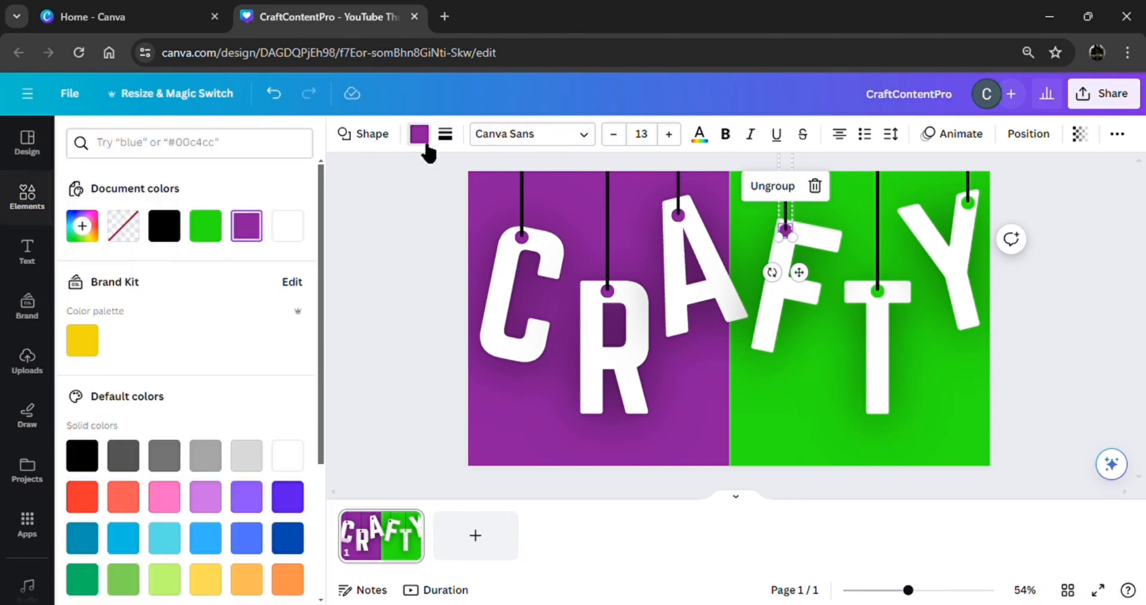
{"action": "left_click", "coordinate": [219, 237]}
{"action": "left_click", "coordinate": [1053, 364]}
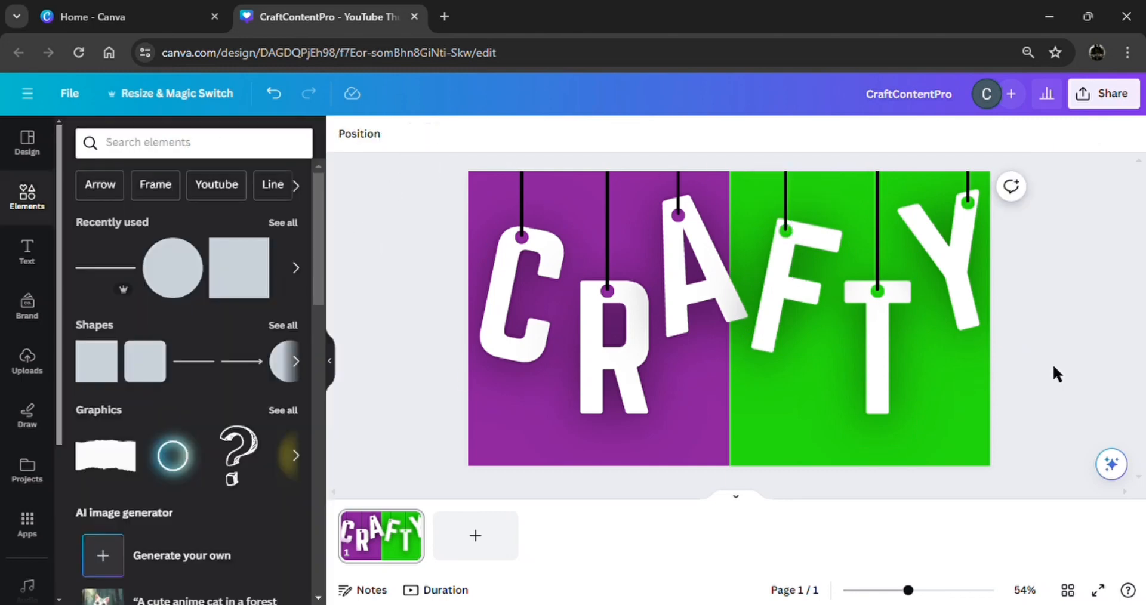